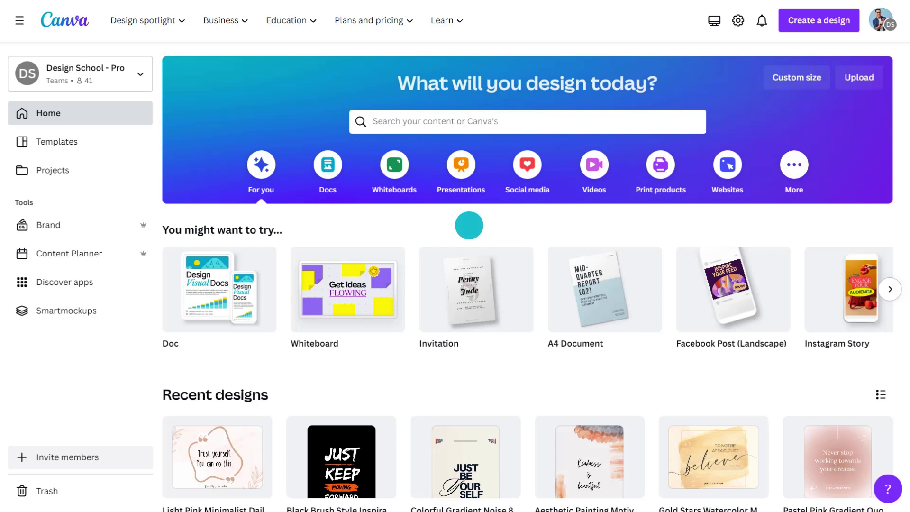
- Search templates for 'id card' and open the Blue Modern Brand Strategist ID Card for customizing
left_click(468, 122)
type("id card")
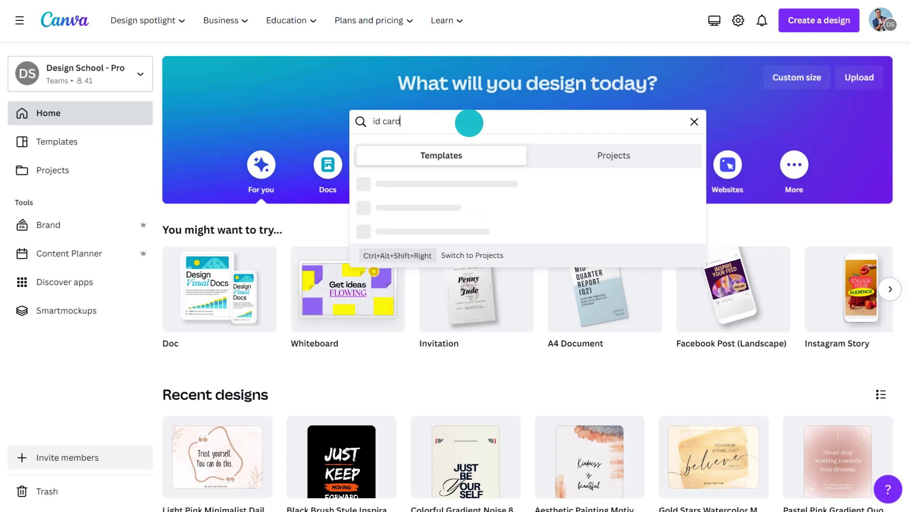
key("Return")
scroll(467, 298, "down", 6)
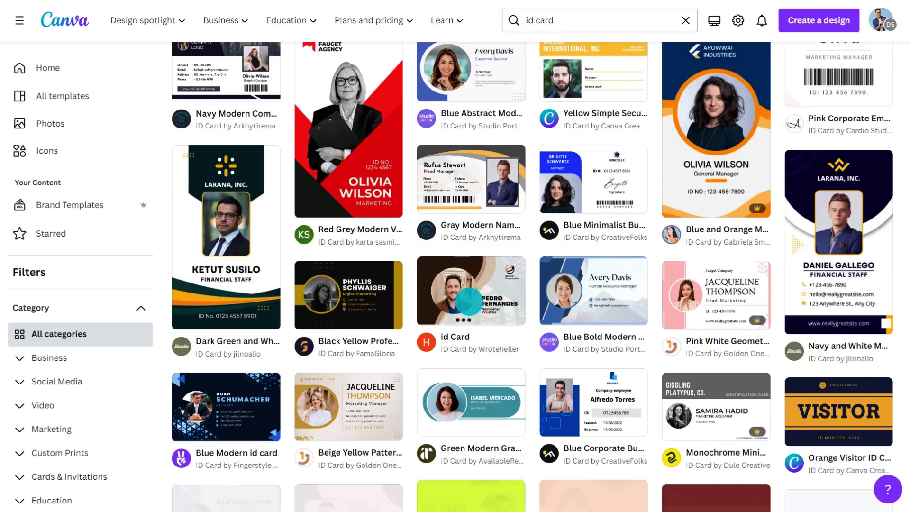
scroll(469, 302, "down", 15)
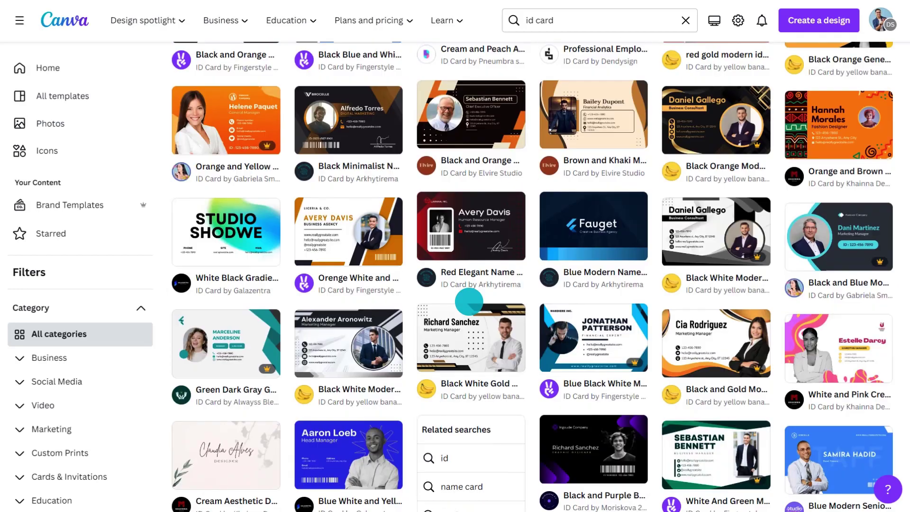
scroll(469, 302, "down", 10)
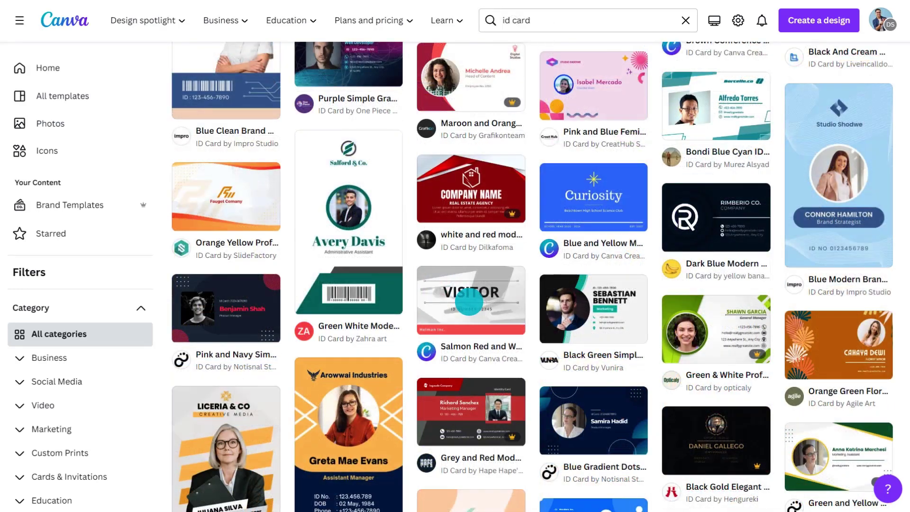
left_click(830, 176)
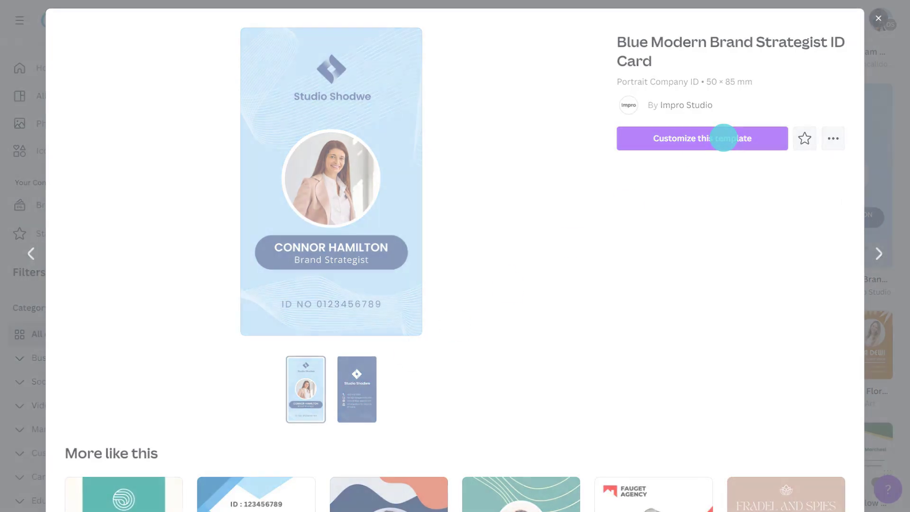
left_click(721, 138)
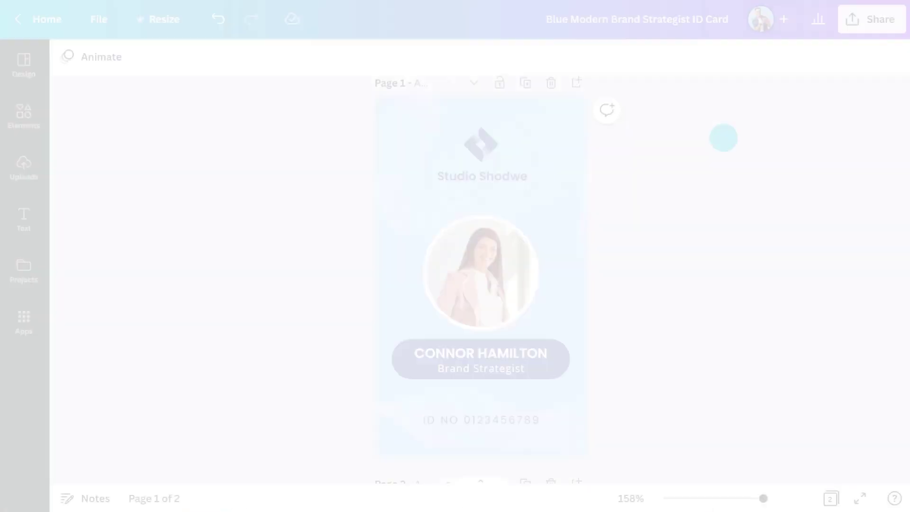
- Check the diamond logo and Studio Shodwe text at the card top, leaving them unchanged
left_click(481, 144)
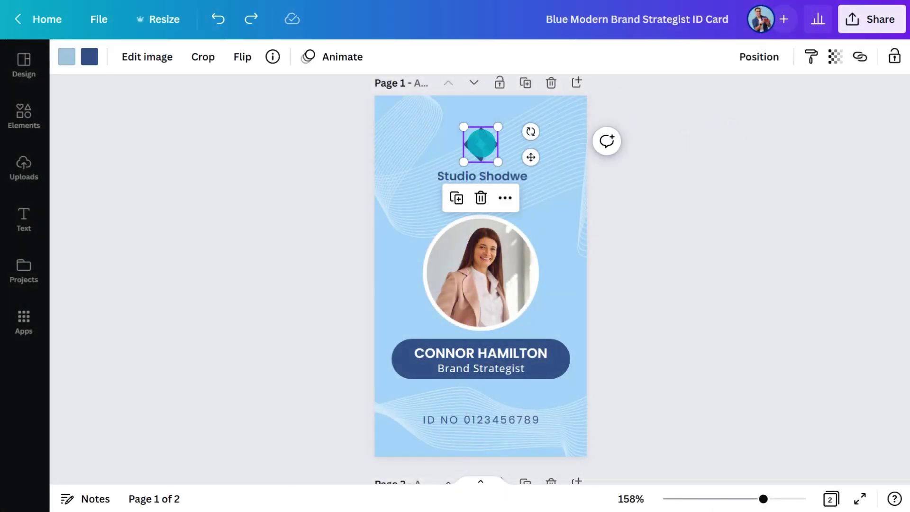
mouse_move(481, 175)
left_mouse_down()
mouse_move(510, 175)
mouse_move(483, 176)
left_mouse_up()
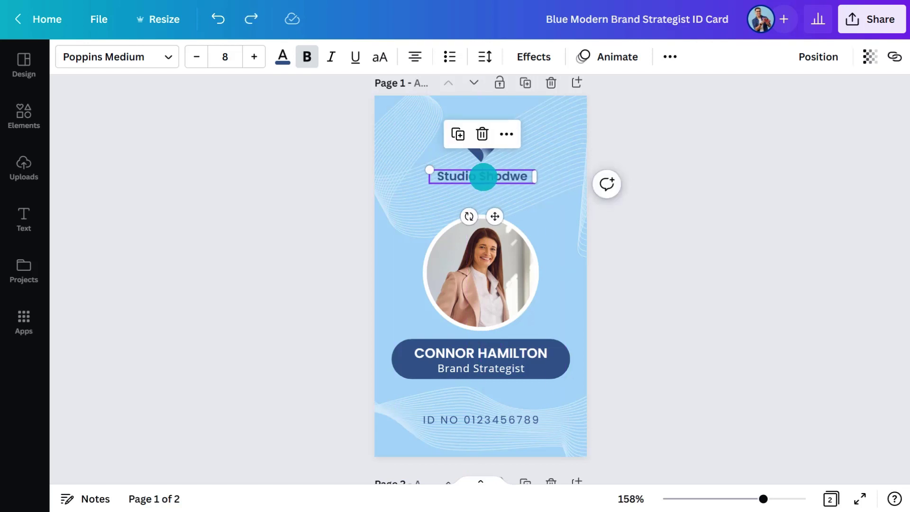
left_click(351, 303)
scroll(353, 303, "down", 8)
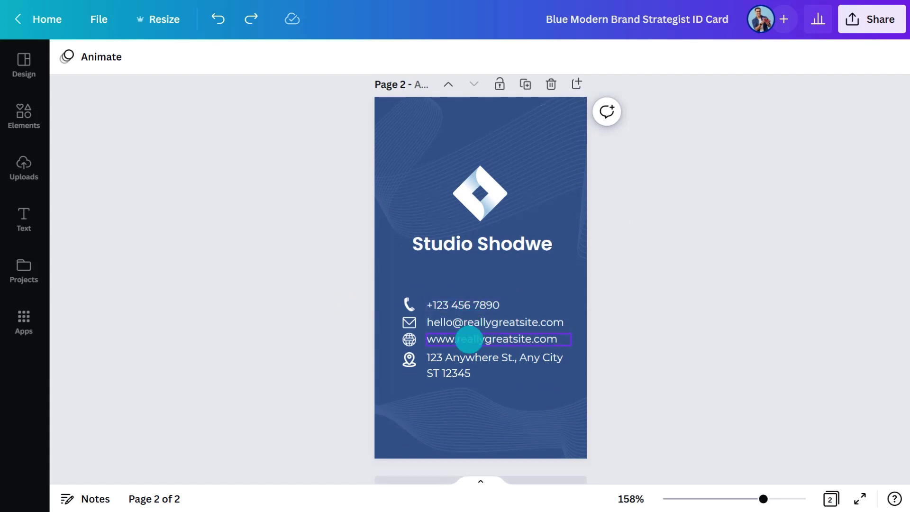
scroll(352, 277, "up", 8)
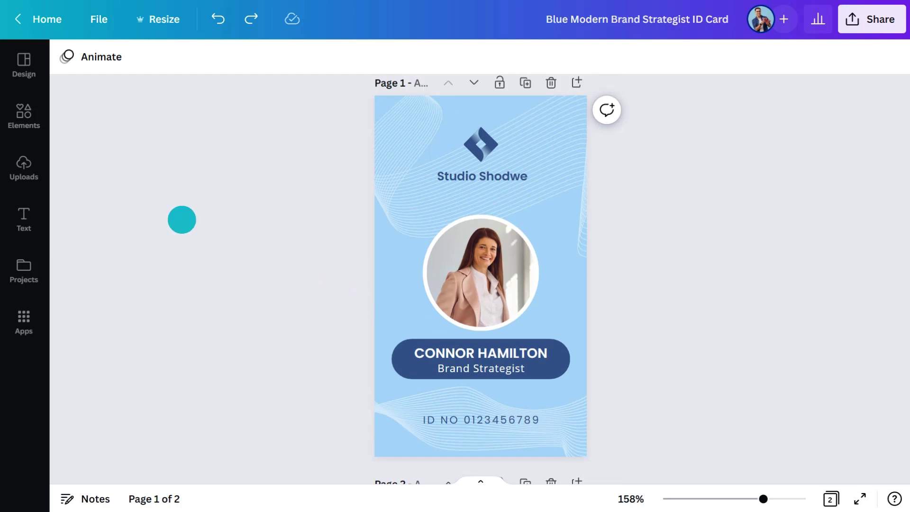
- Upload the IDCards photo and Finfest Logo files, then put the man's photo in the front circle
left_click(25, 169)
left_click(168, 100)
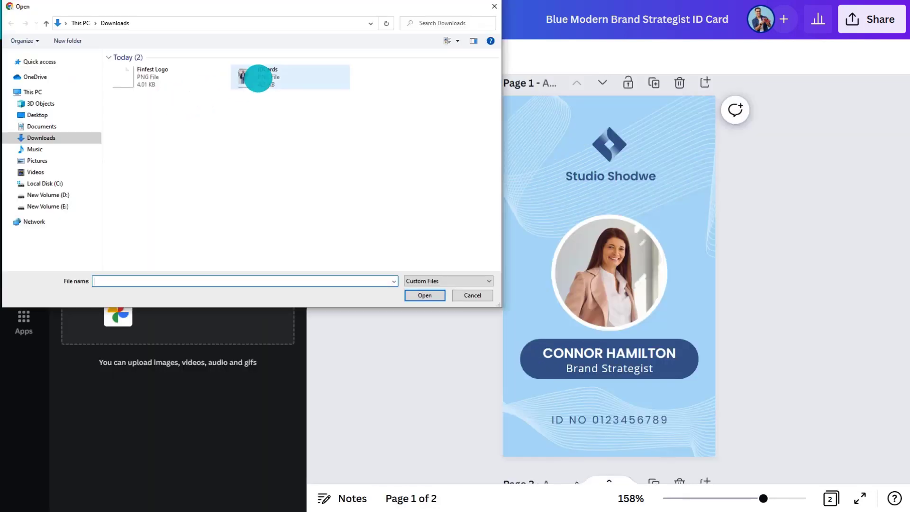
left_click(254, 77)
left_click(156, 77, "shift")
left_click(425, 296)
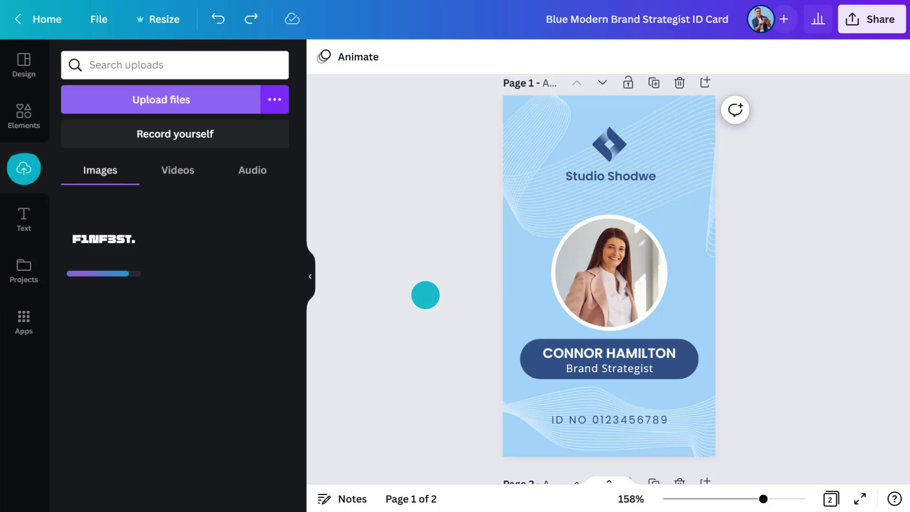
left_click_drag(177, 239, 608, 269)
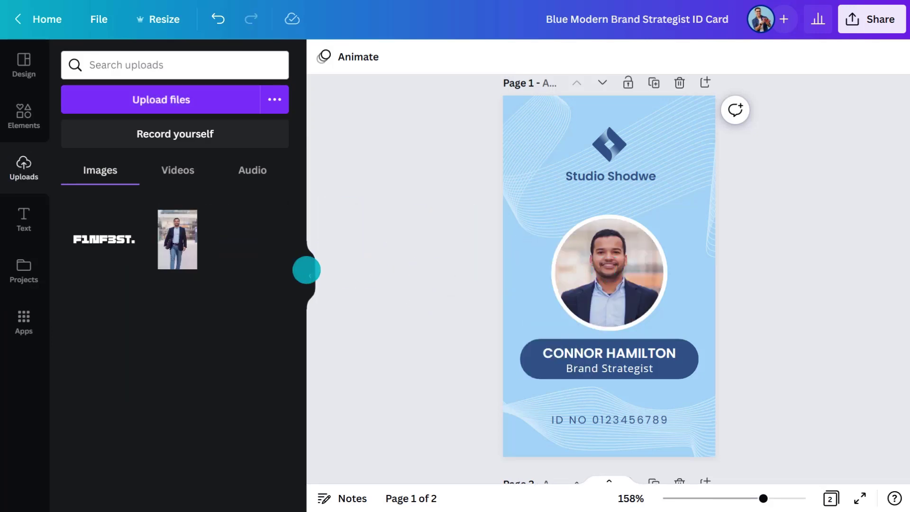
left_click(307, 270)
- Delete the diamond logo and Studio Shodwe text and place the F1NF3ST logo at the card top
left_click(480, 143)
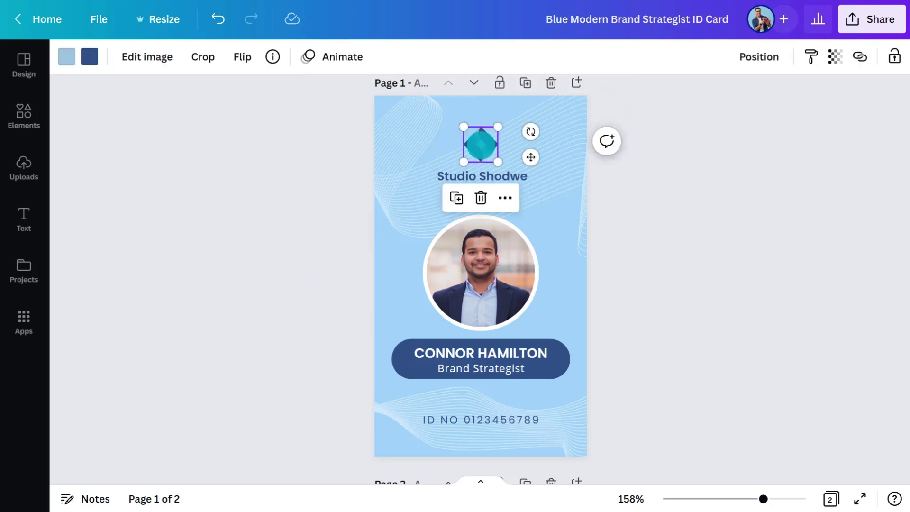
left_click(480, 176, "shift")
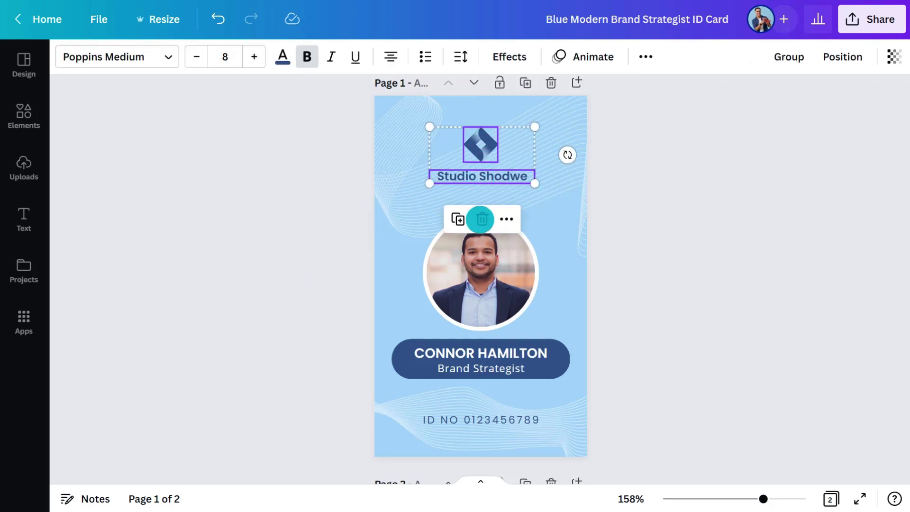
left_click(481, 219)
left_click(23, 168)
left_click_drag(104, 240, 616, 157)
- Retype the name as RICHARD SANCHEZ and the Brand Strategist title as ATTENDEE
left_click(309, 270)
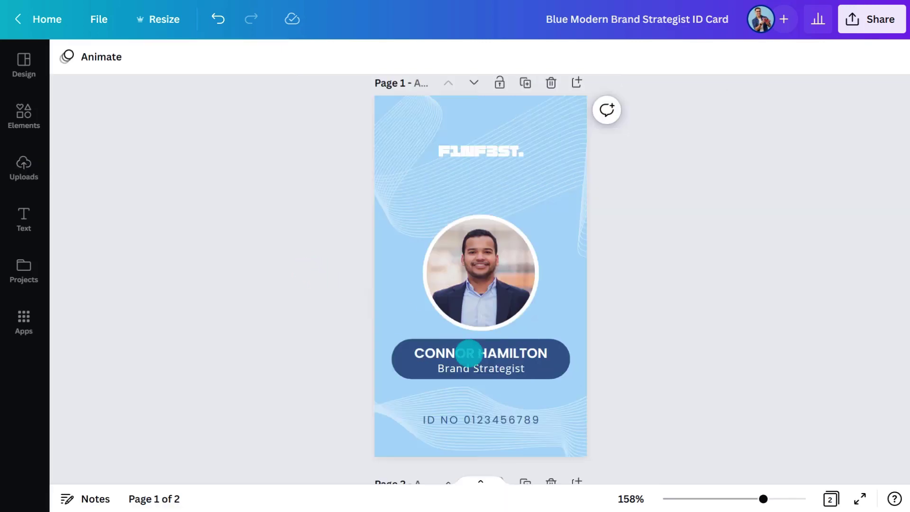
triple_click(469, 353)
type("RICHARD SANCHEZ")
triple_click(483, 370)
type("ATTENDEE")
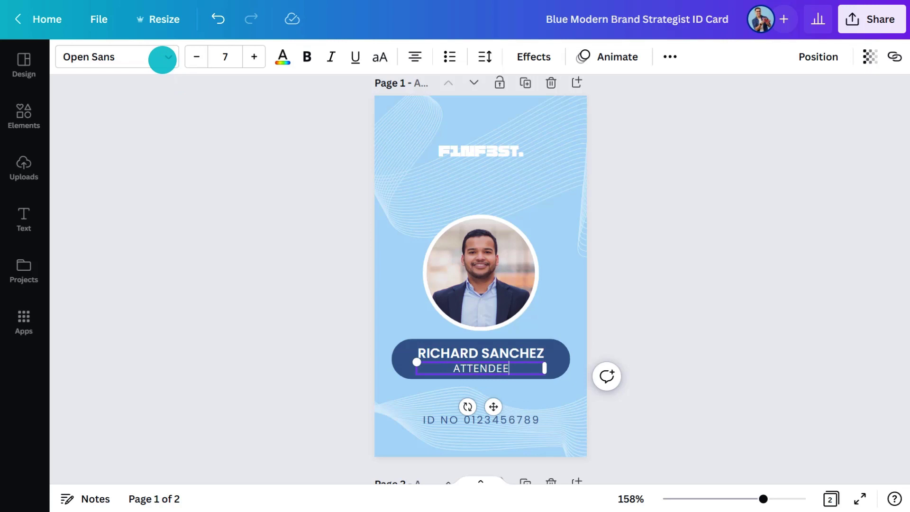
- Set the ATTENDEE text to Space Mono, size 6, bold
left_click(162, 57)
type("space mono")
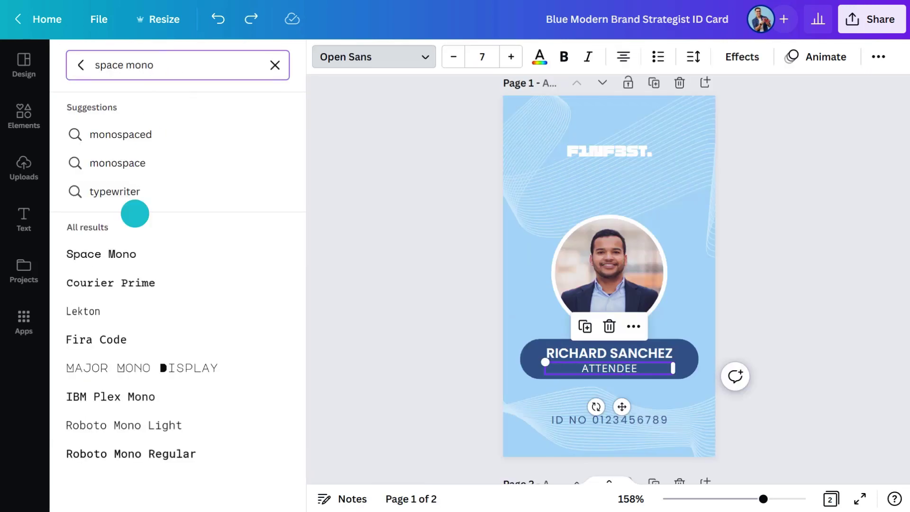
left_click(122, 254)
left_click(376, 270)
left_click(196, 56)
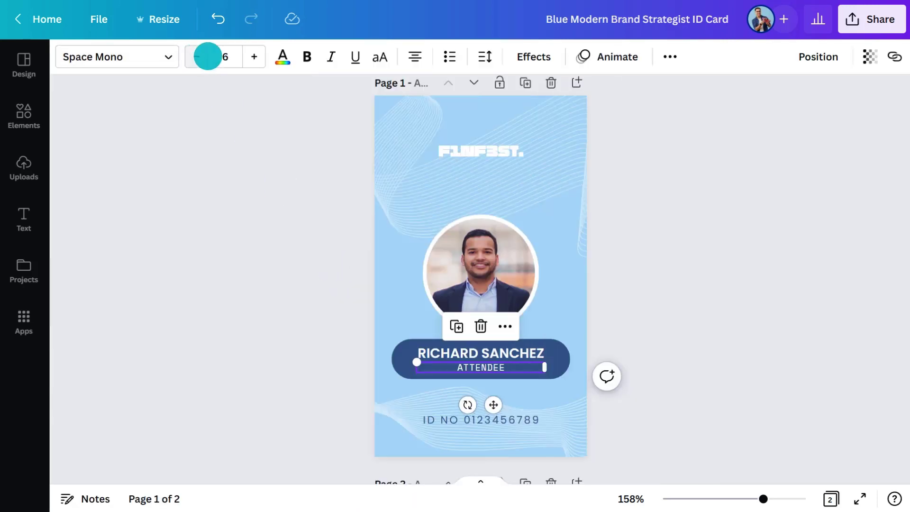
left_click(308, 56)
- Set the RICHARD SANCHEZ name to Space Mono at size 12
left_click(483, 353)
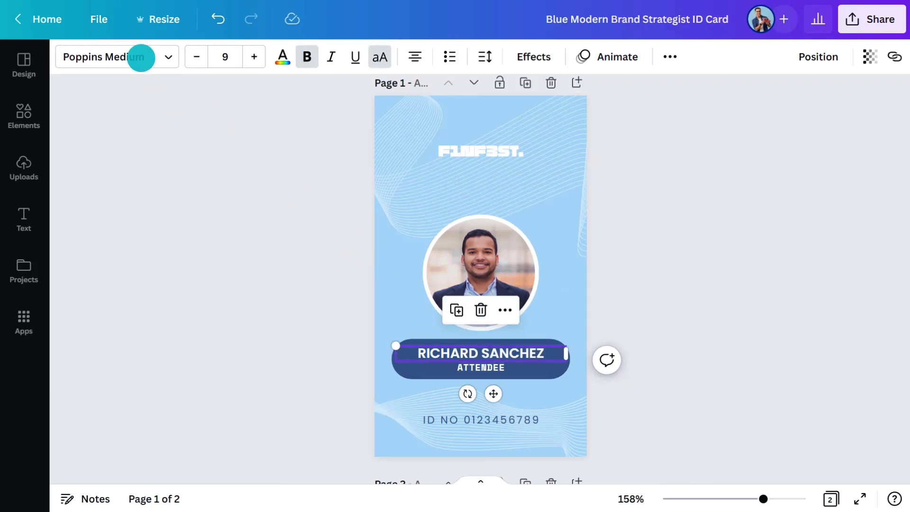
left_click(138, 55)
left_click(131, 255)
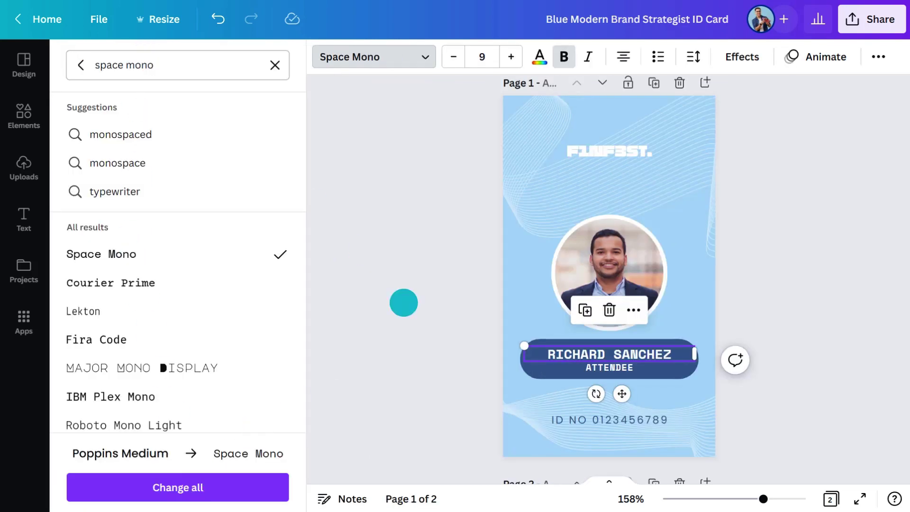
left_click(441, 270)
left_click(254, 56)
left_click(254, 57)
left_click(254, 56)
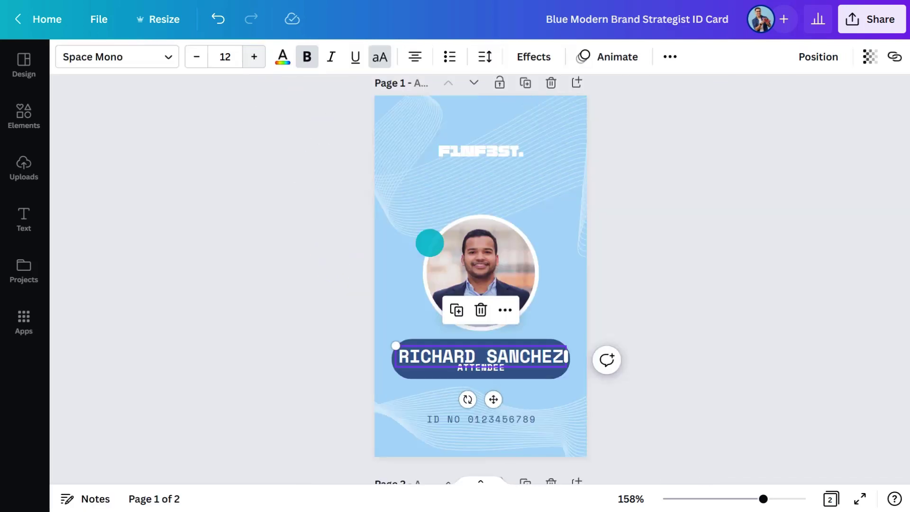
- Raise the photo, ring and name together and make the ATTENDEE pill shorter
left_click(454, 269, "shift")
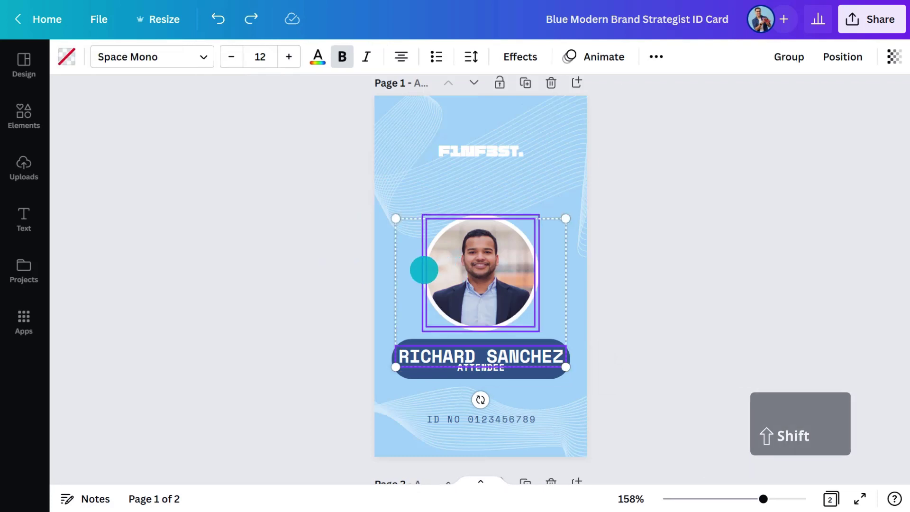
left_click(423, 268, "shift")
left_click_drag(478, 260, 480, 232)
left_click(460, 350)
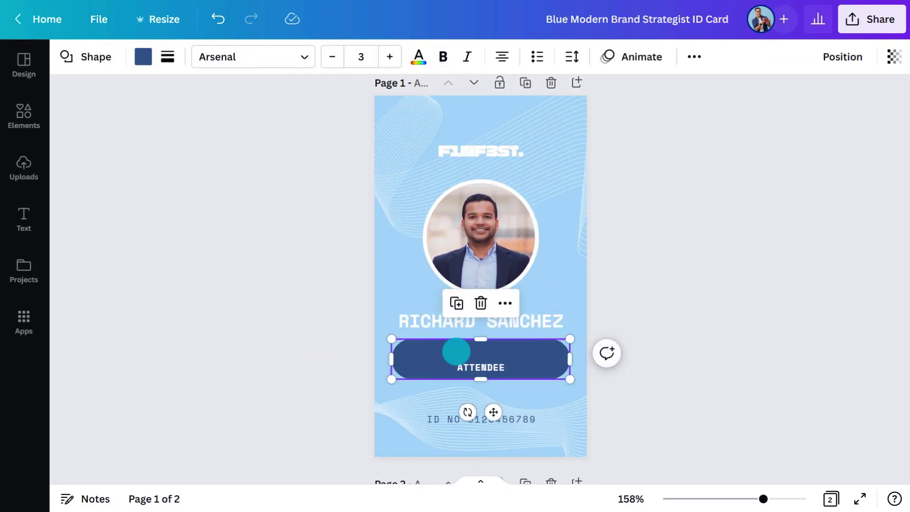
left_click_drag(481, 339, 479, 355)
left_click(480, 362, "shift")
left_click(406, 269)
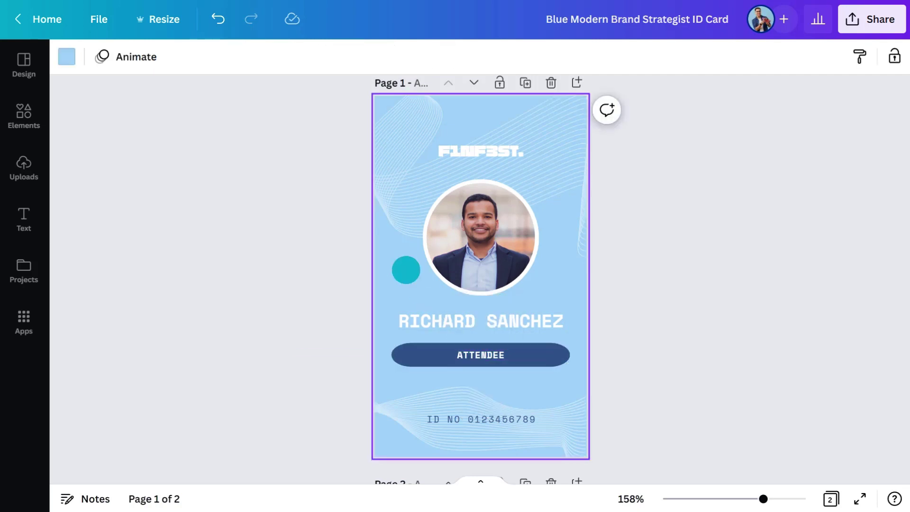
- Change the card background to the dark custom colour #293039
left_click(66, 57)
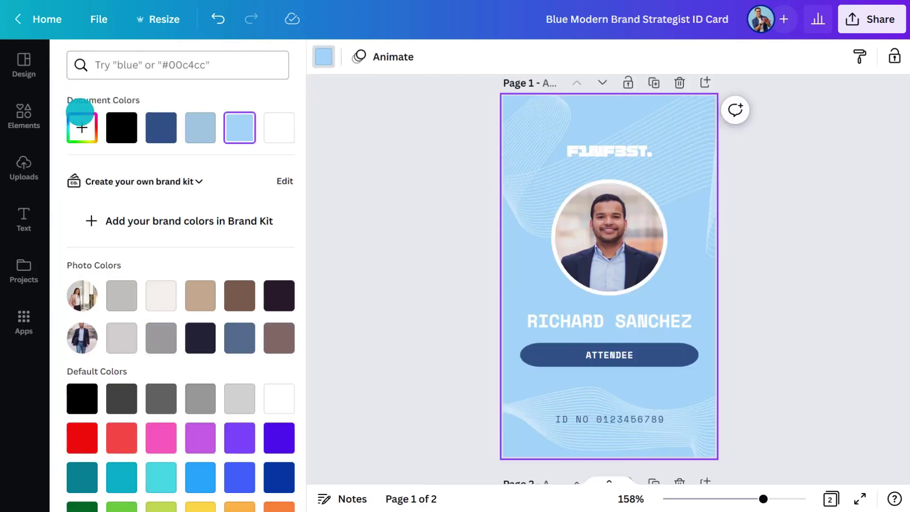
left_click(82, 127)
type("#293039")
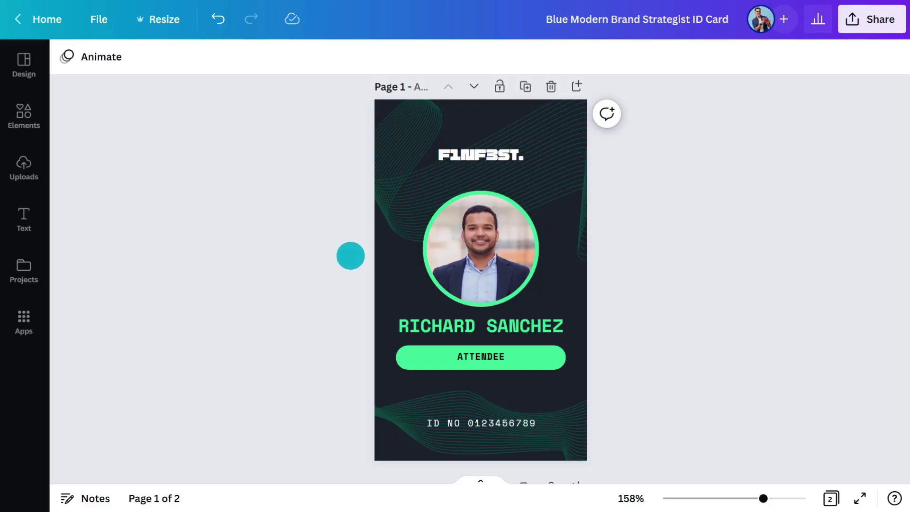
- Duplicate the badge page twice and relabel page 2's ATTENDEE pill as VIP
left_click(525, 86)
left_click(525, 87)
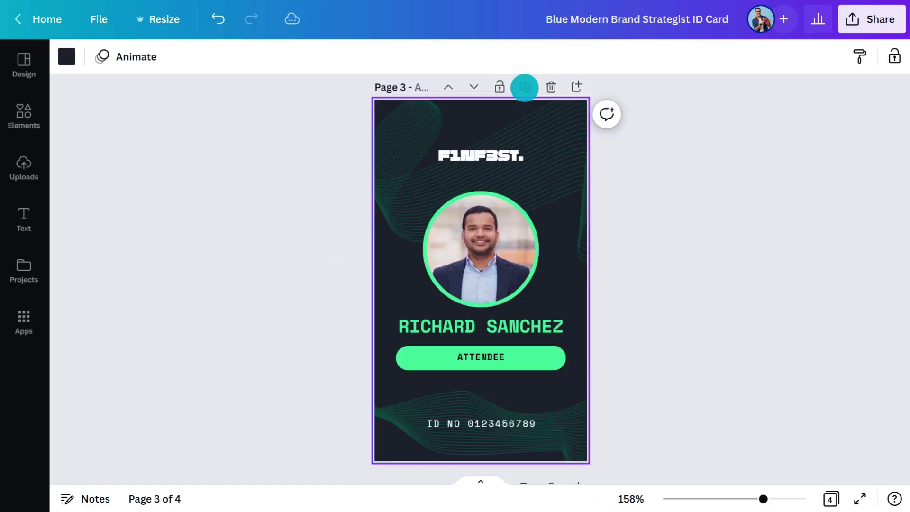
scroll(596, 187, "up", 8)
double_click(480, 355)
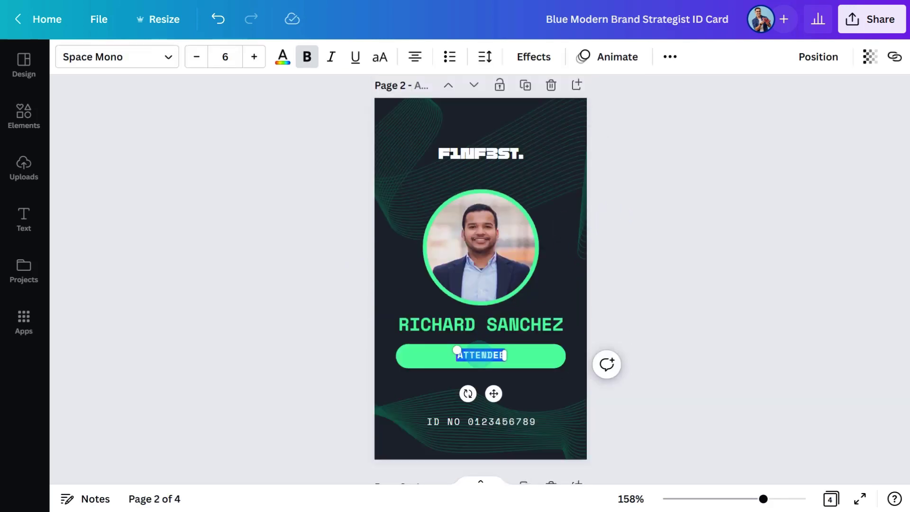
- Turn the top and bottom wave graphics yellow #F8FF6D
left_click(404, 208)
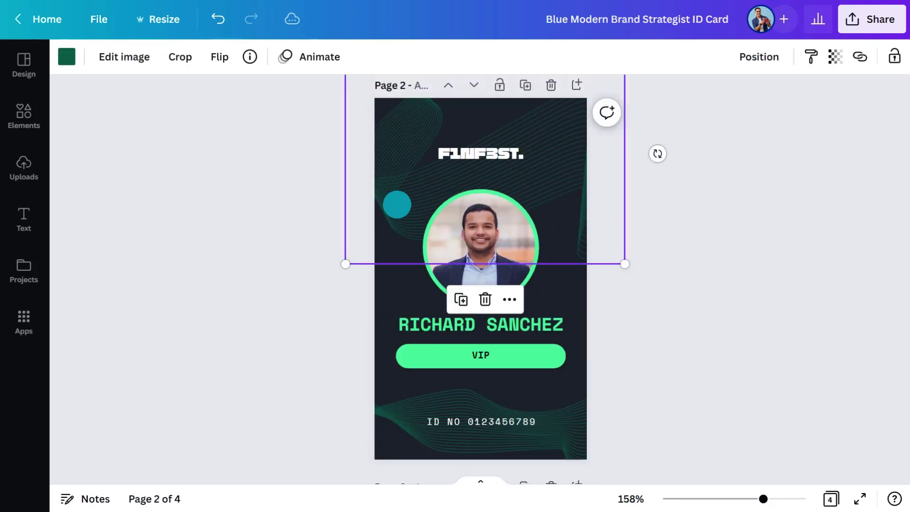
left_click(66, 57)
left_click(82, 127)
type("#F3F762")
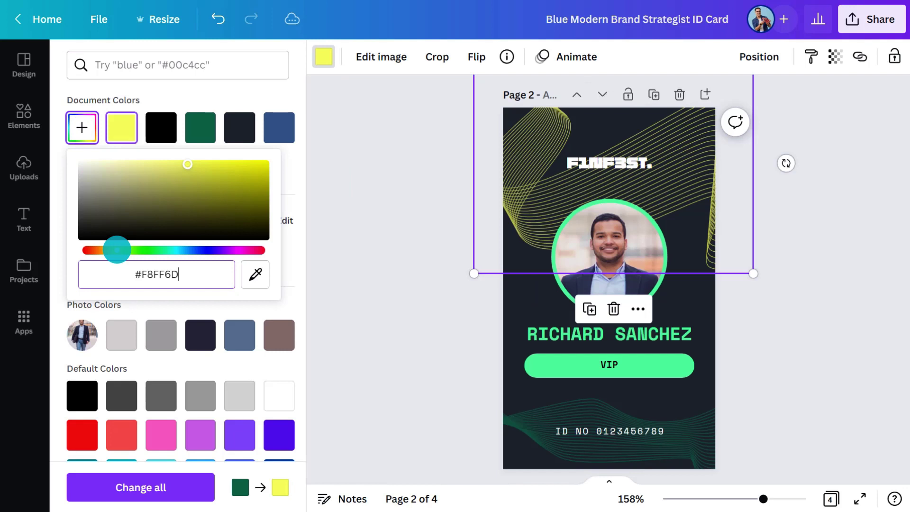
left_click(554, 409)
left_click(122, 168)
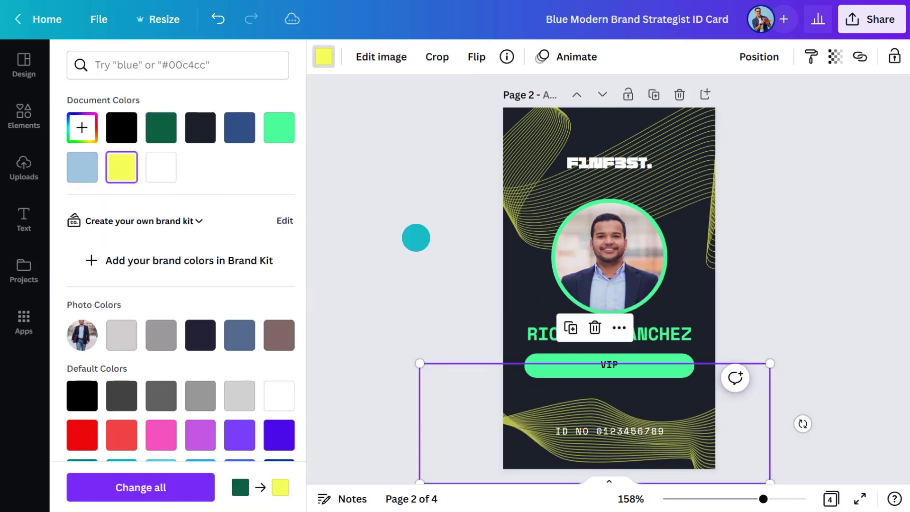
- Make the photo ring, VIP pill and name text the same yellow
left_click(552, 265)
left_click(163, 169)
left_click(538, 365)
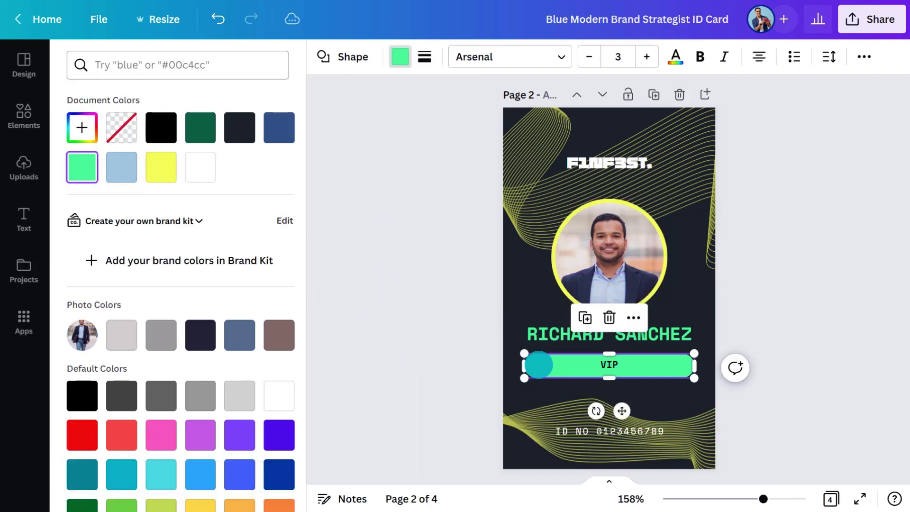
left_click(161, 167)
left_click(541, 335)
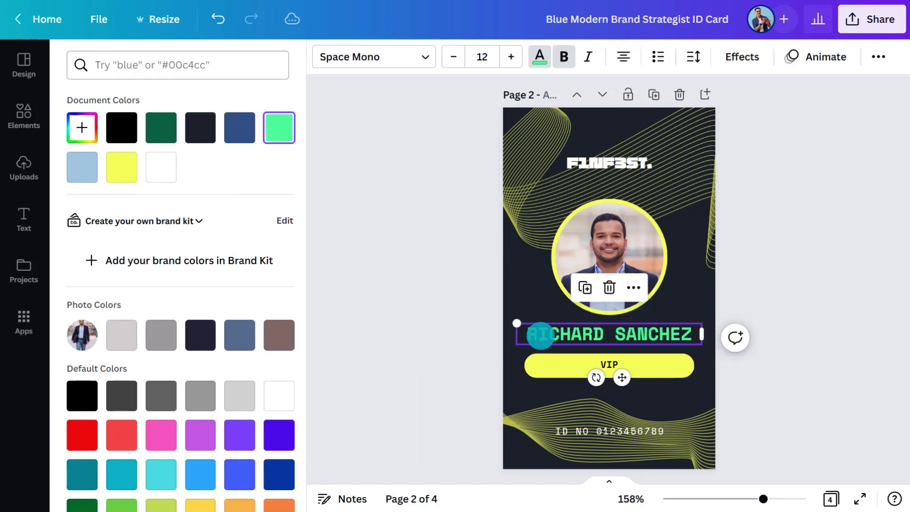
left_click(122, 167)
left_click(430, 270)
- Relabel page 3's ATTENDEE pill as VOLUNTEER
scroll(329, 268, "down", 5)
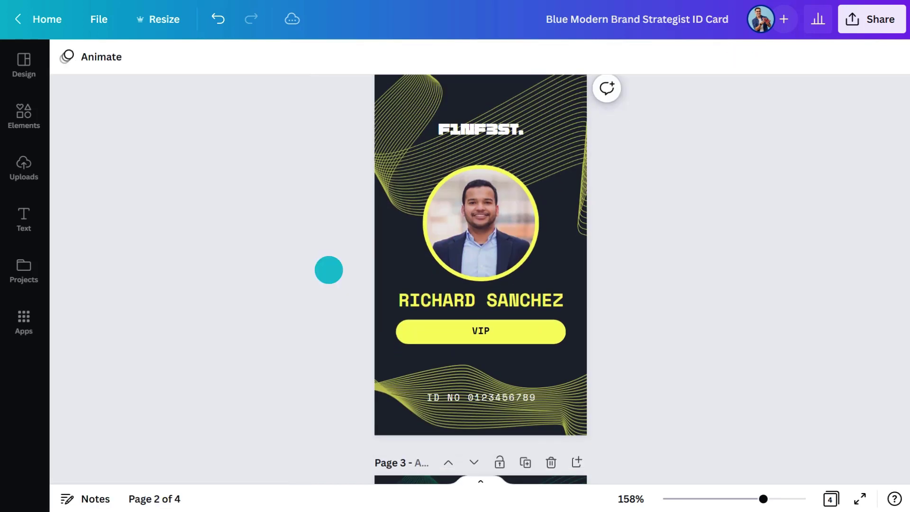
double_click(481, 366)
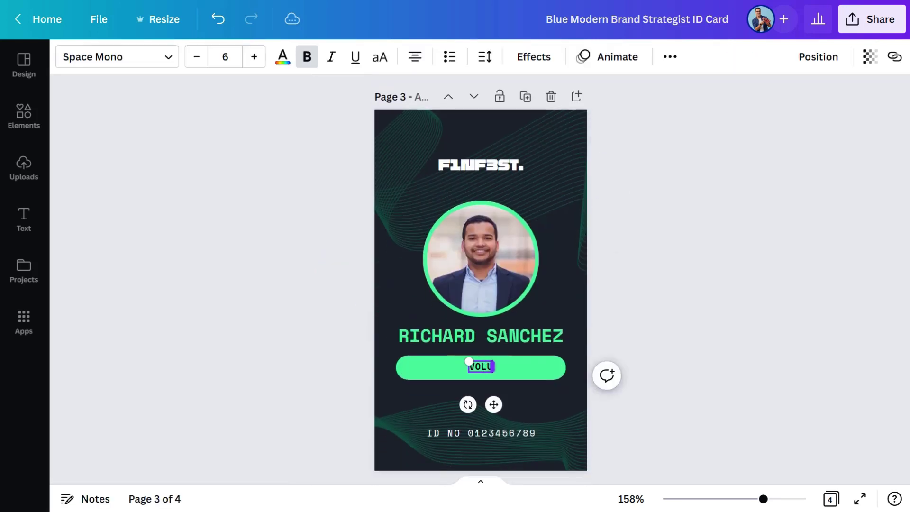
left_click(484, 366)
- Give page 4 a dark background and replace the diamond logo with the FINF3ST logo
scroll(344, 270, "down", 5)
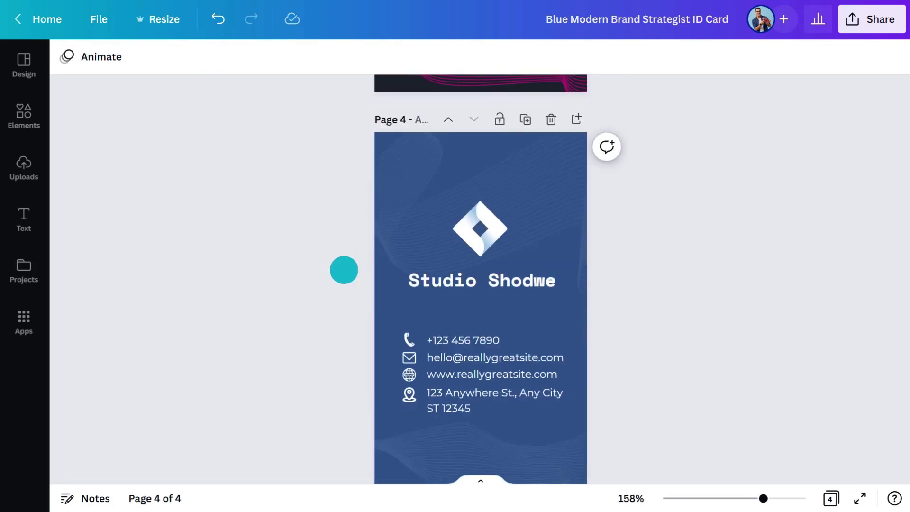
left_click(429, 270)
left_click(66, 56)
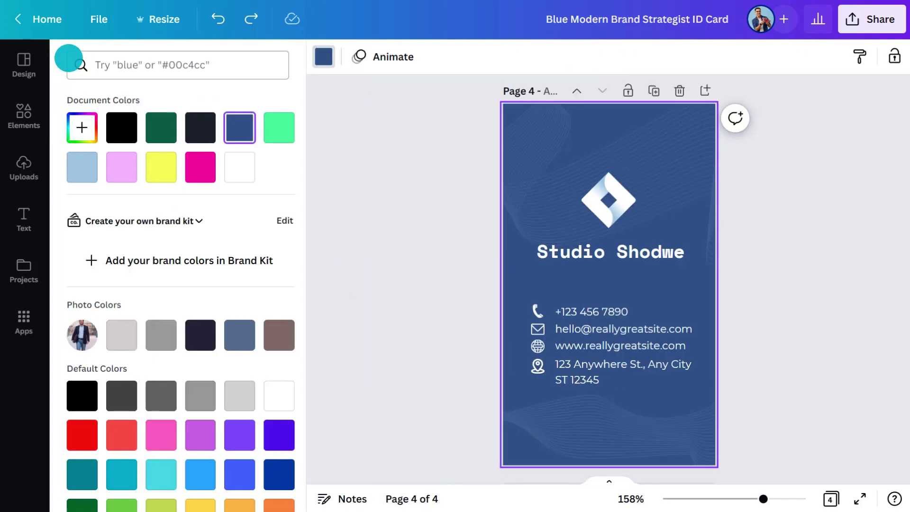
left_click(200, 127)
left_click_drag(600, 201, 603, 159)
left_click(310, 275)
- Move the Studio Shodwe text below the logo, shrink it, and retype it as 'Connect with us on socials & keep the disc'
left_click_drag(469, 254, 446, 197)
double_click(197, 56)
left_click(196, 57)
double_click(197, 57)
double_click(196, 56)
double_click(481, 203)
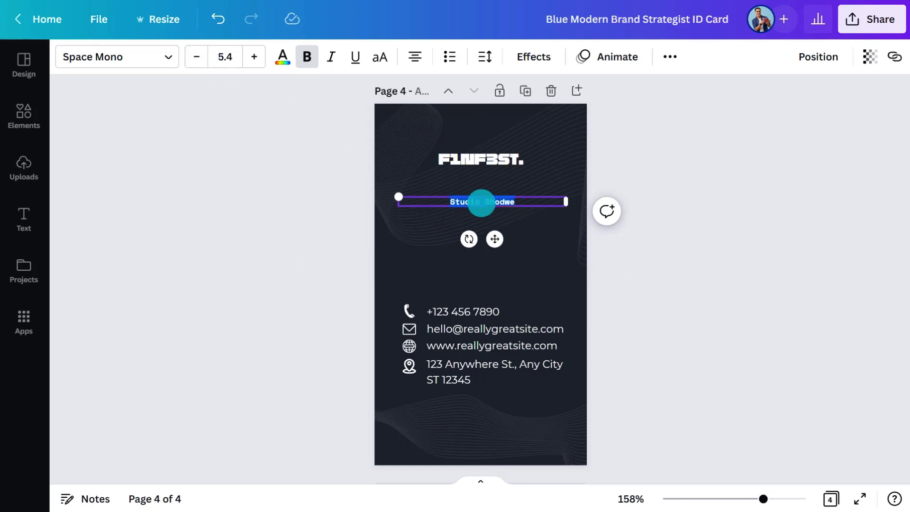
type("Connect with us on socials & keep the discussion")
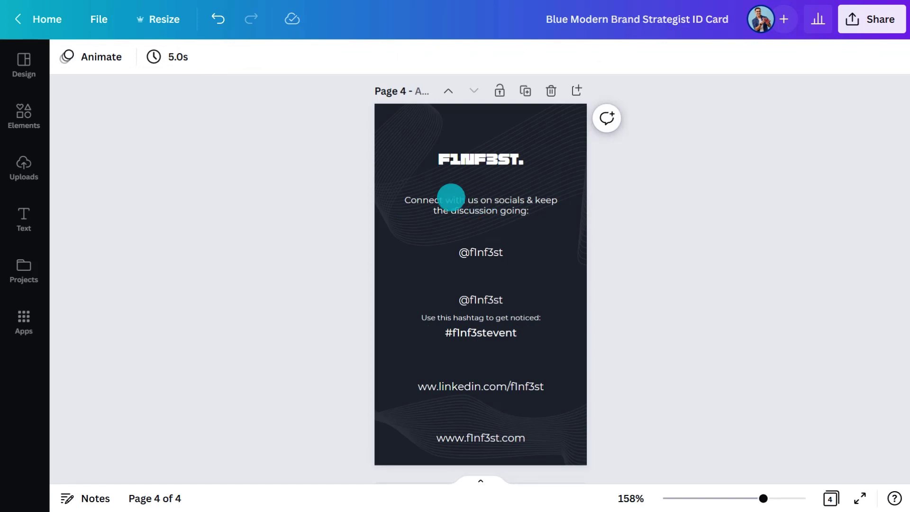
left_click(25, 116)
left_click(130, 69)
- Search graphics for 'twitter icon' and place the white-circle Twitter icon on the back card
type("twitter icon")
key("Return")
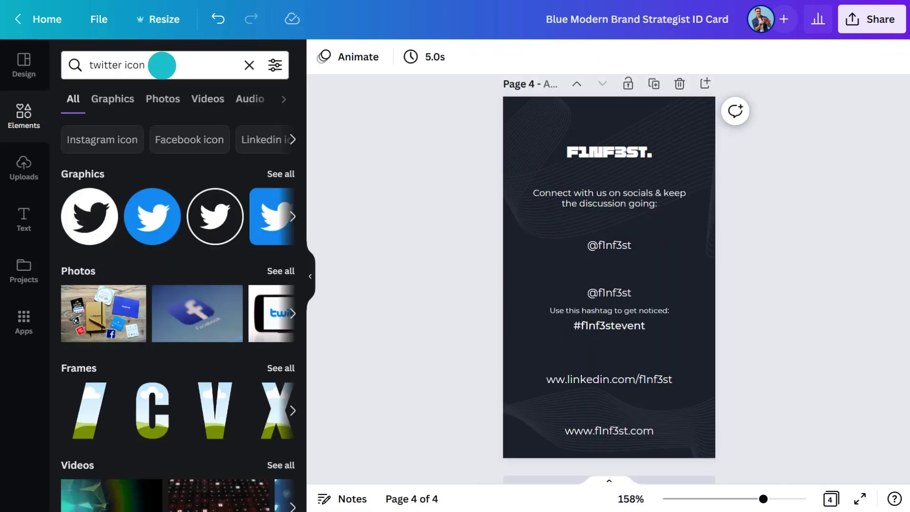
left_click(109, 101)
left_click_drag(101, 166, 621, 277)
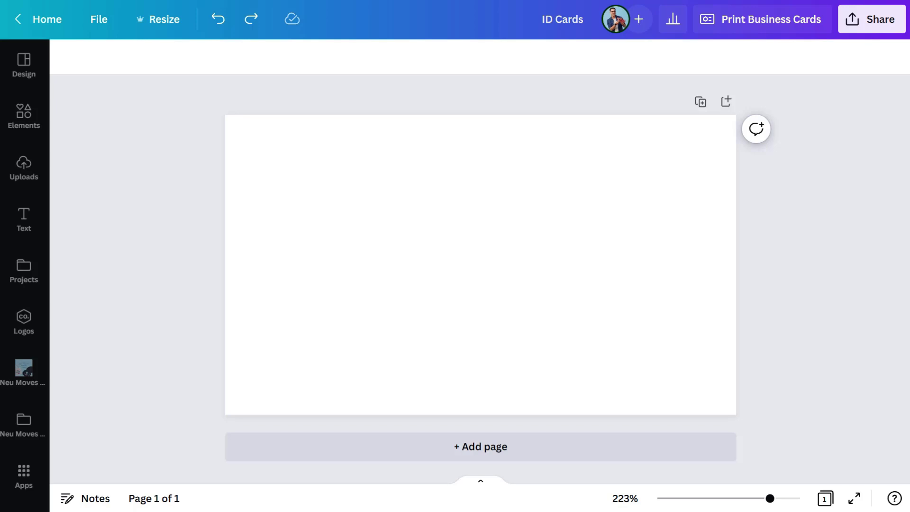
- Place the NEU MOVES brand logo at the card's top left
left_click(24, 321)
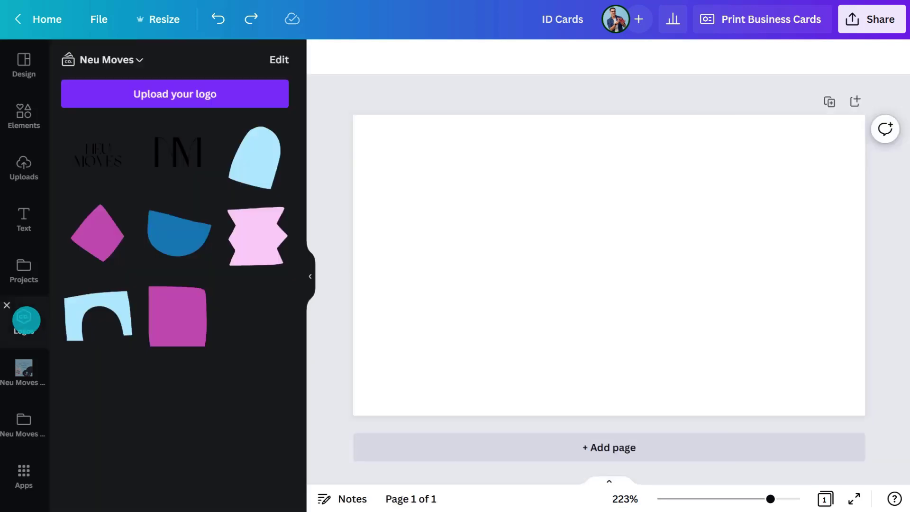
left_click(26, 270)
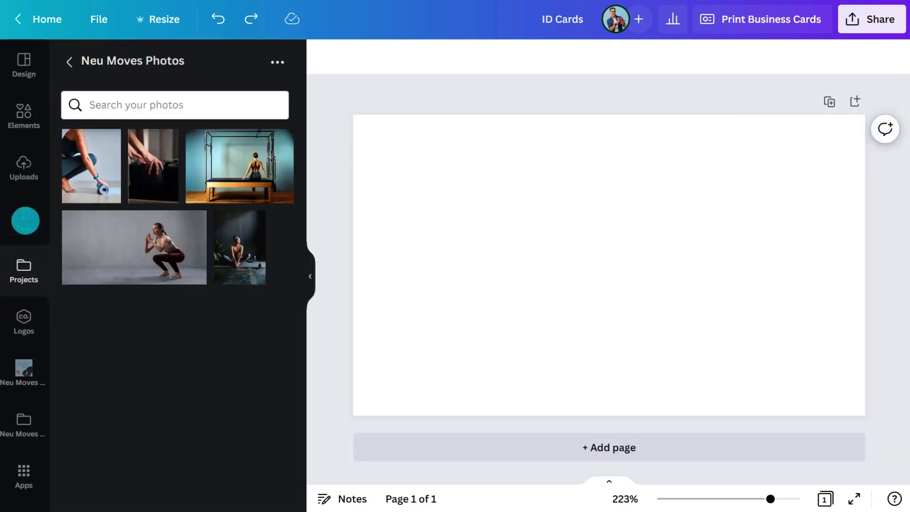
left_click(25, 220)
left_click(27, 321)
left_click_drag(96, 154, 470, 178)
- Add a size 4.5 NAME label at the card's left, duplicate it, and flatten a black square into a bar
left_click(29, 220)
left_click(138, 215)
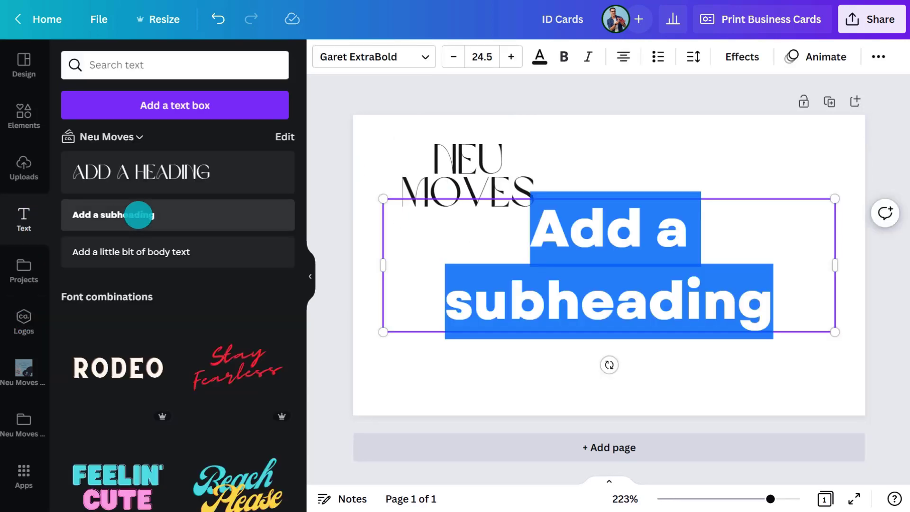
left_click(309, 277)
type("NAME")
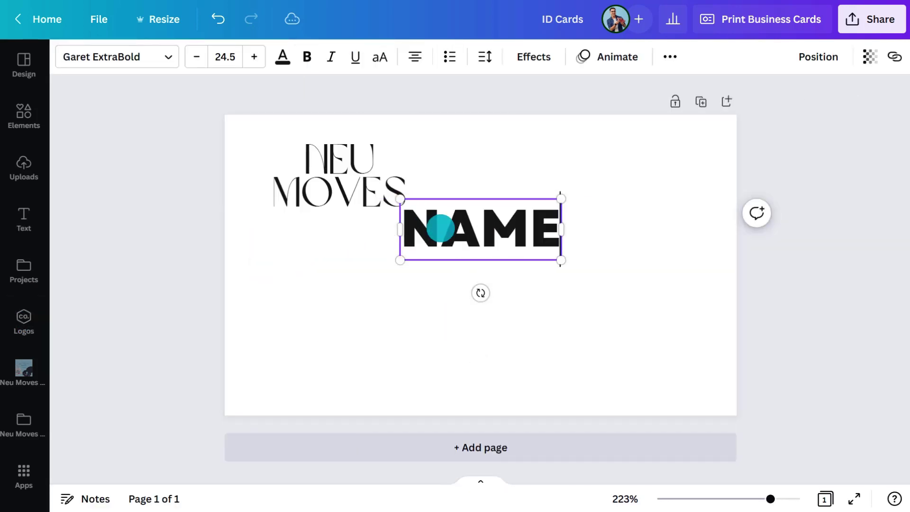
left_click(196, 57)
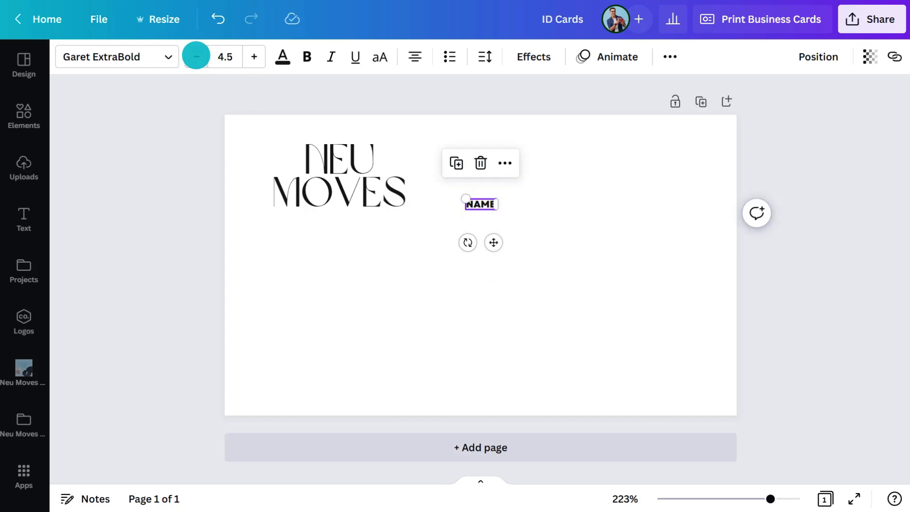
left_click_drag(482, 205, 284, 351)
left_click(264, 263)
key("r")
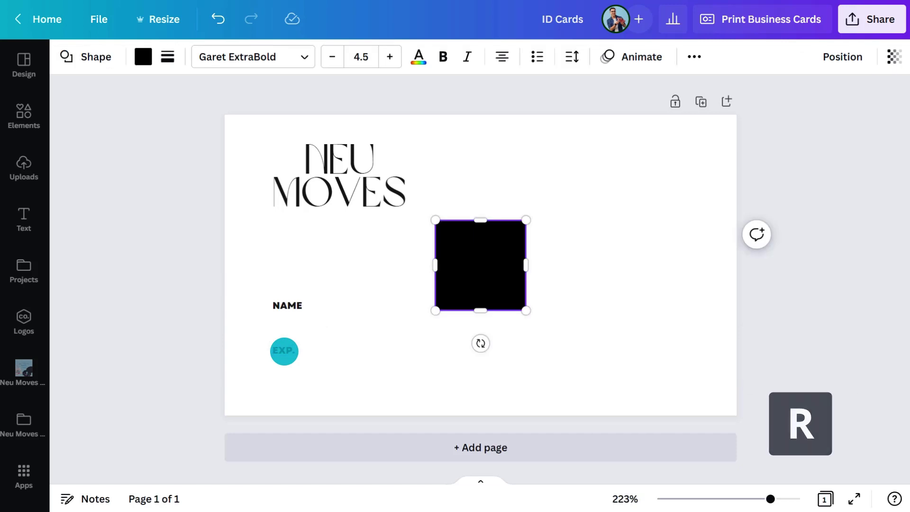
left_click_drag(481, 220, 325, 325)
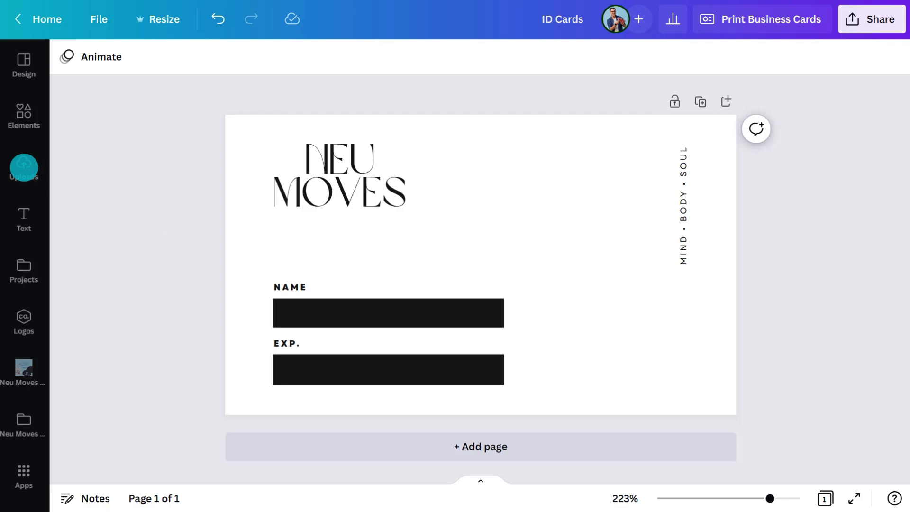
left_click(25, 474)
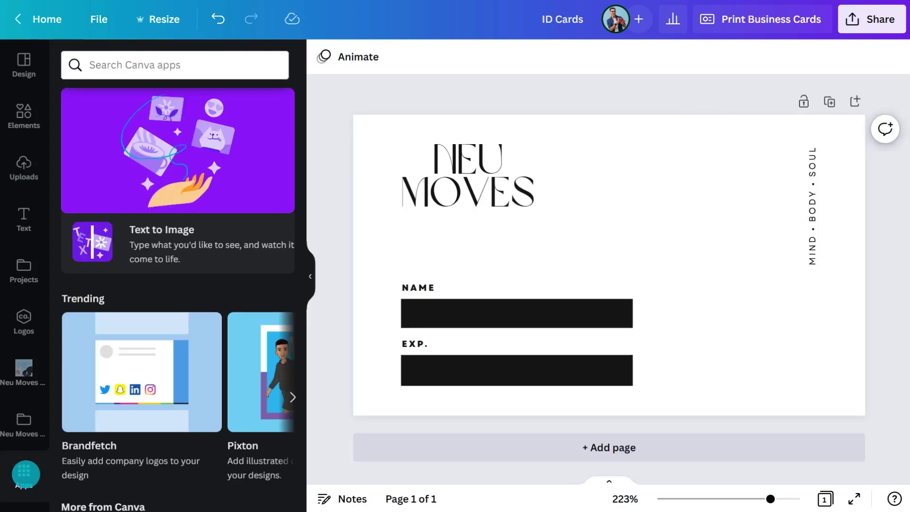
scroll(130, 307, "down", 8)
scroll(133, 303, "down", 6)
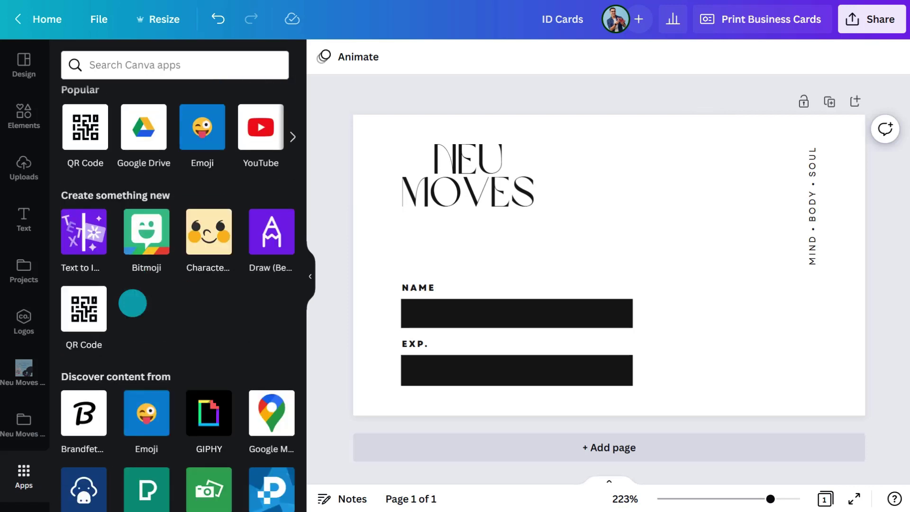
left_click(86, 313)
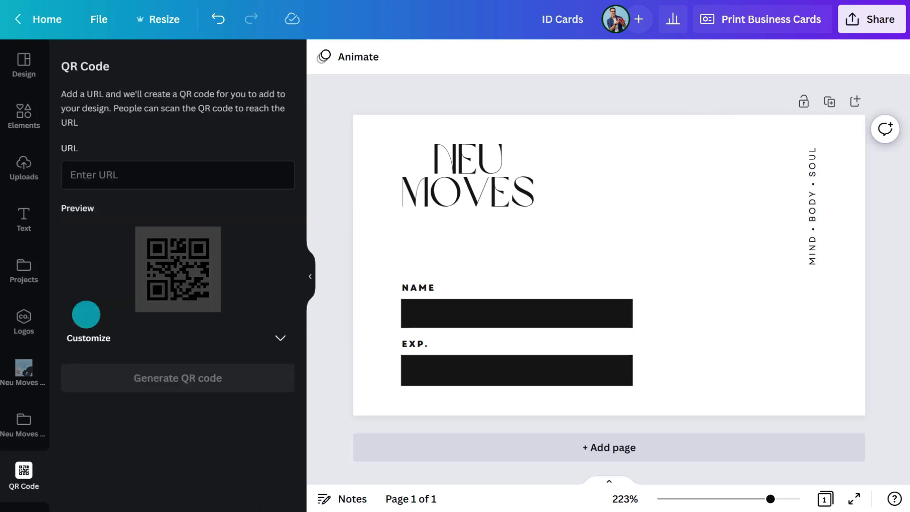
left_click(133, 175)
type("www.neumoves.com")
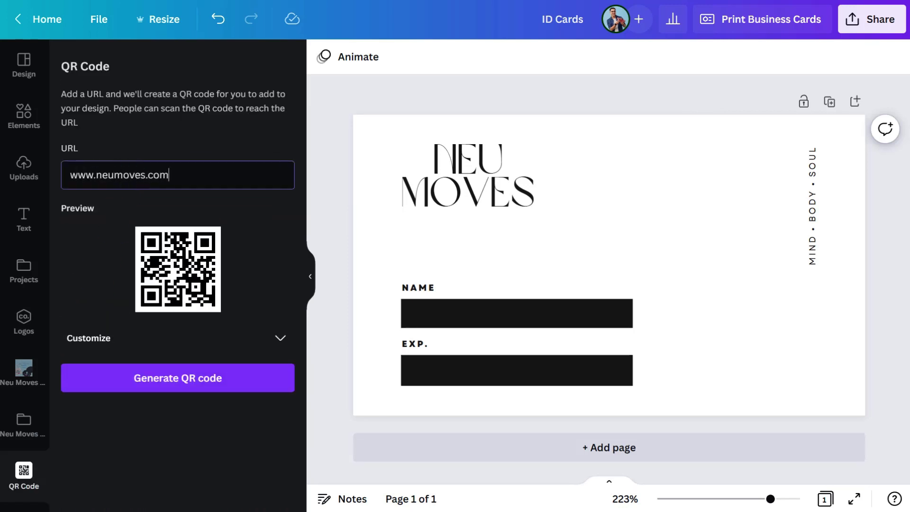
left_click(174, 380)
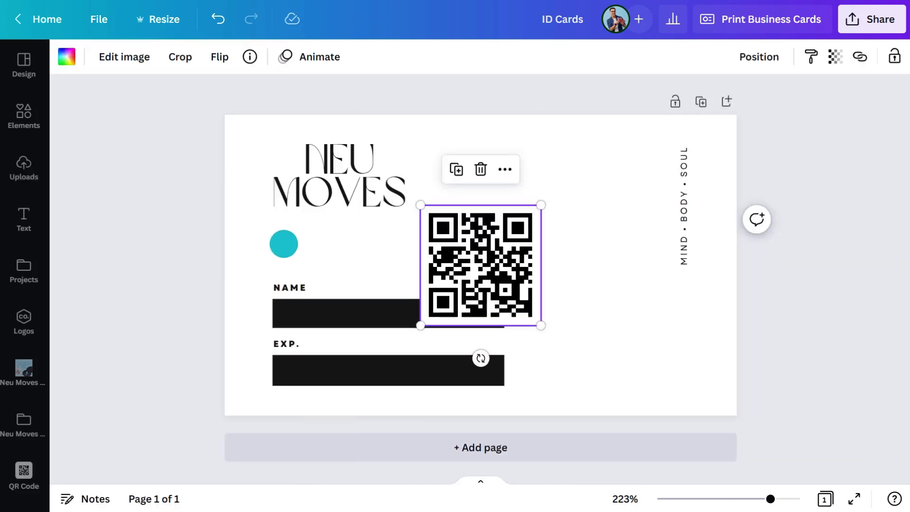
left_click_drag(421, 204, 453, 238)
left_click_drag(488, 272, 645, 326)
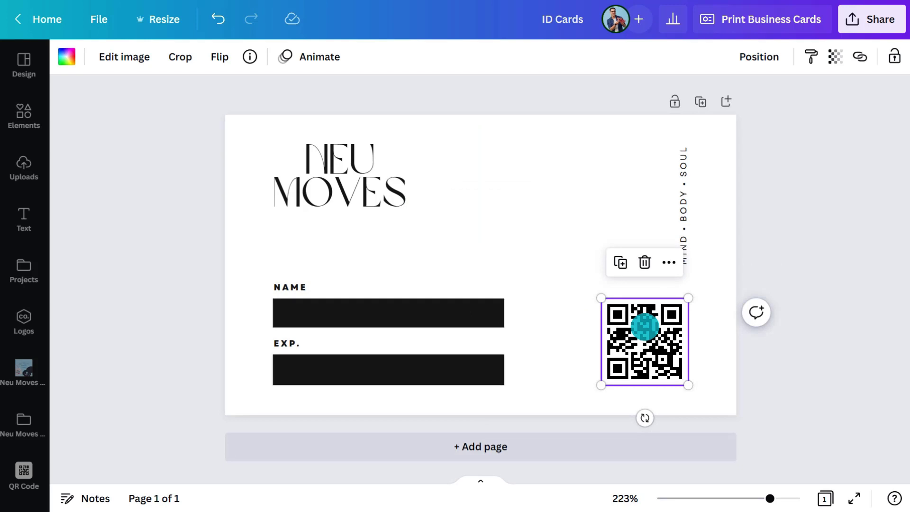
- Make the seated-woman photo from Neu Moves Photos the card background
left_click(26, 269)
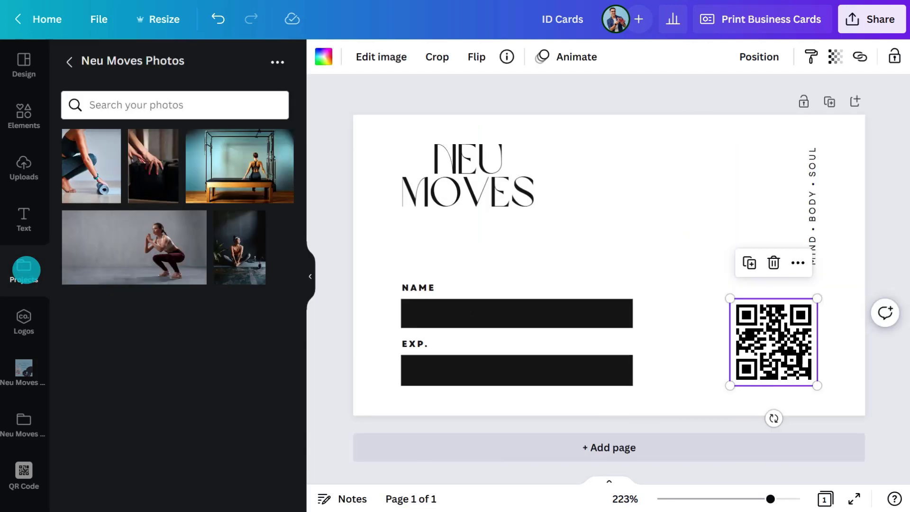
left_click_drag(239, 242, 373, 256)
left_click(318, 267)
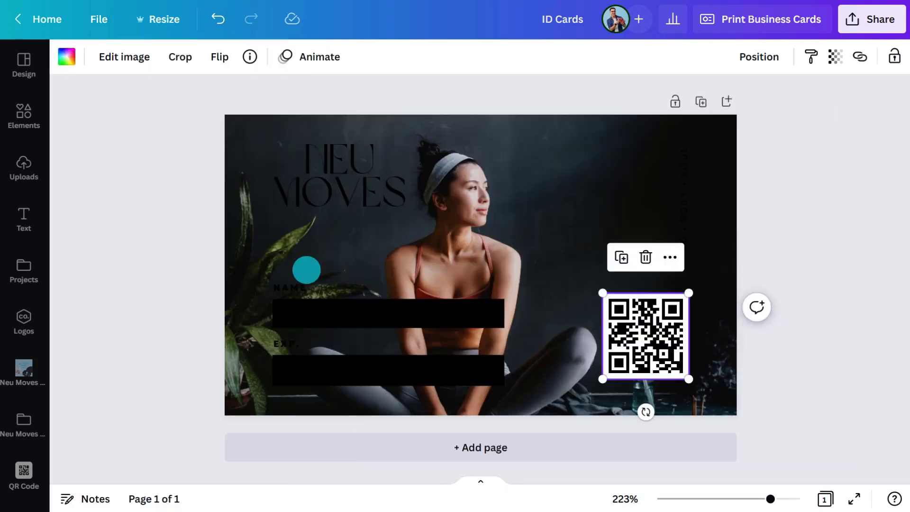
- Turn the NEU MOVES title, all other text, and the NAME and EXP bars white
left_click(327, 163)
left_click(280, 57)
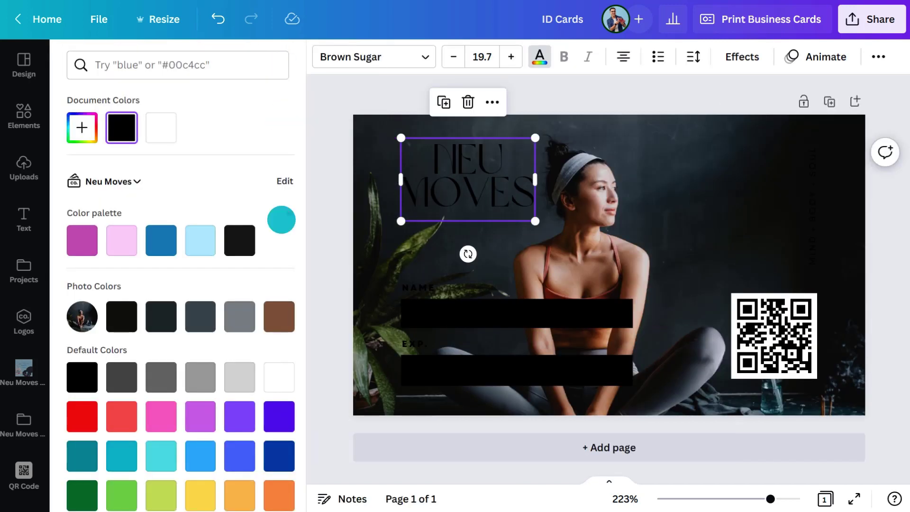
left_click(280, 380)
left_click(163, 488)
left_click(455, 313)
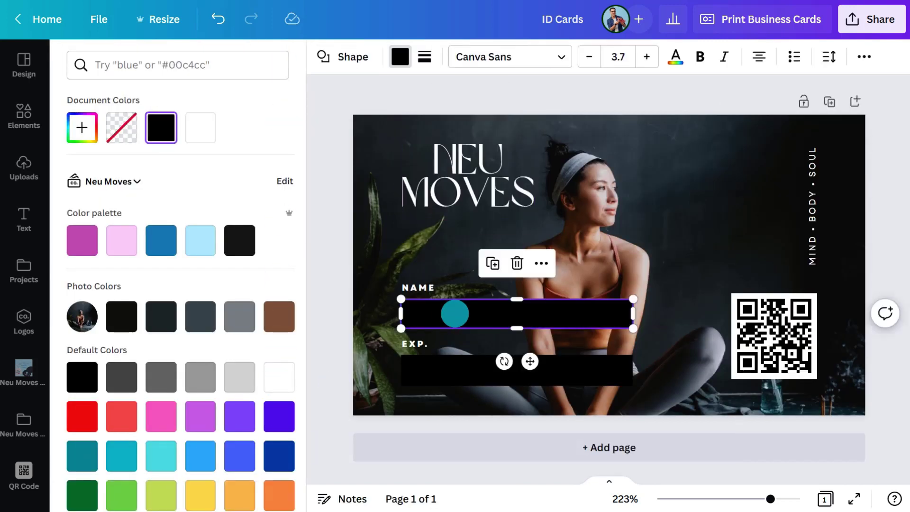
left_click(278, 378)
left_click(150, 487)
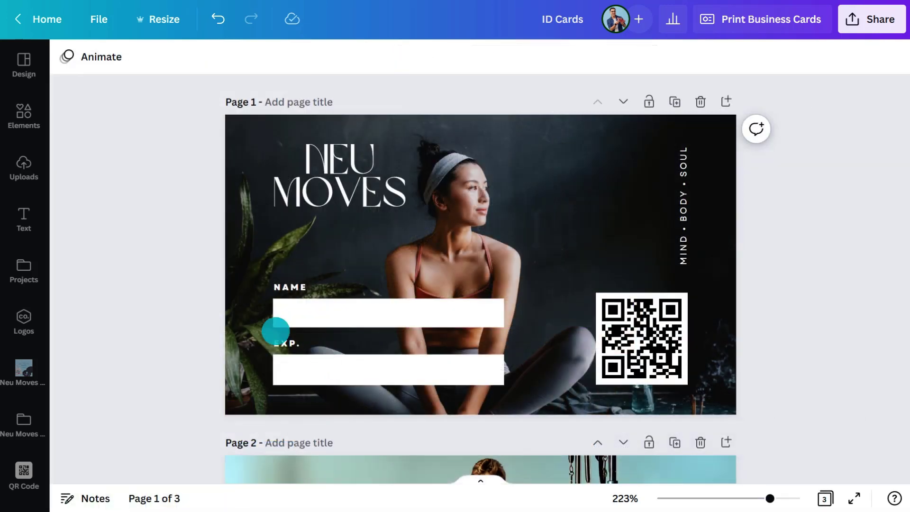
- Add a blank fourth page after the card pages
scroll(194, 289, "down", 5)
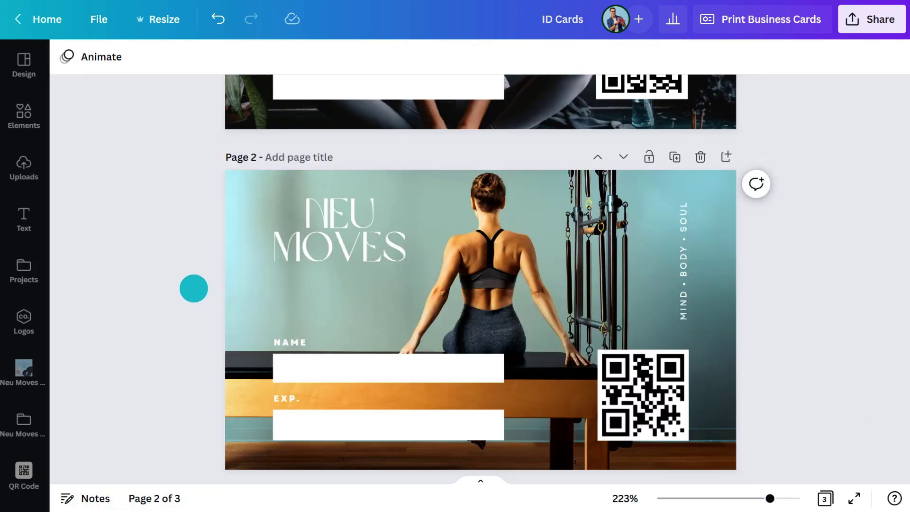
scroll(193, 288, "down", 5)
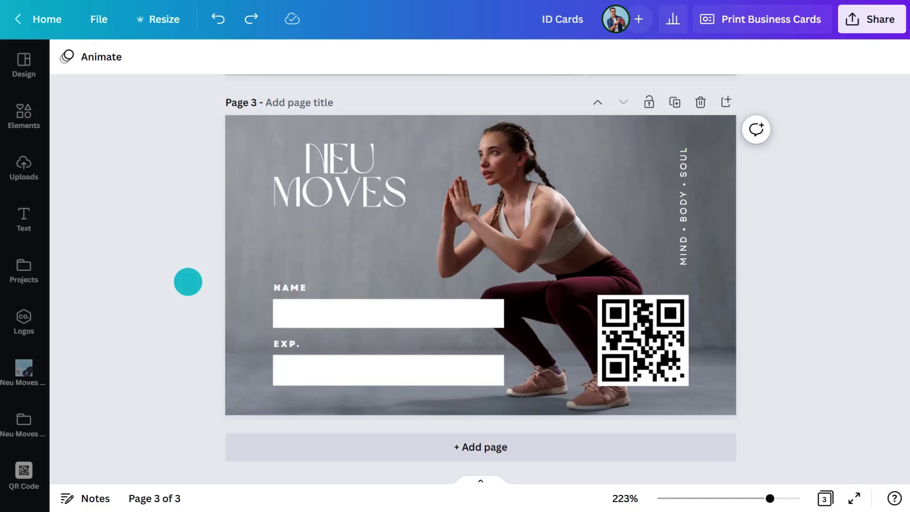
left_click(727, 101)
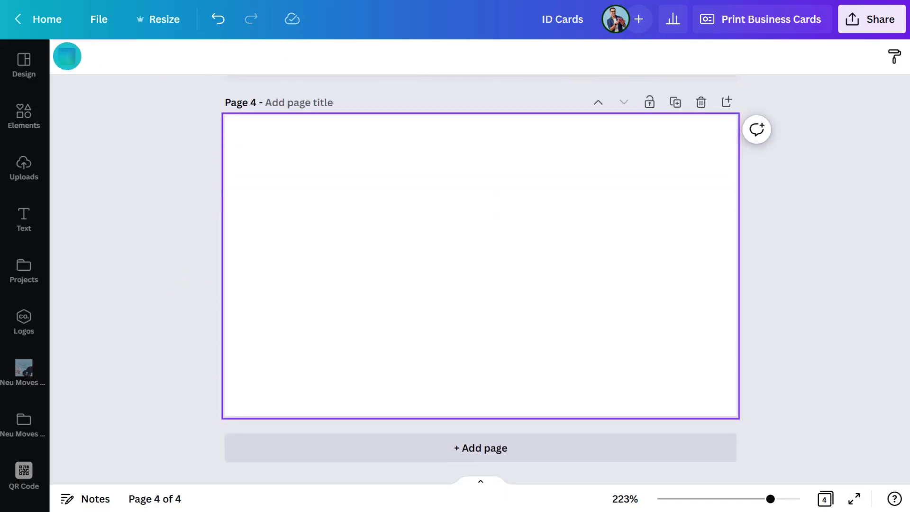
- Make page 4 black and add a size 4.5 'If lost please return to Neu Moves' notice at top-left
left_click(67, 56)
left_click(122, 127)
left_click(26, 215)
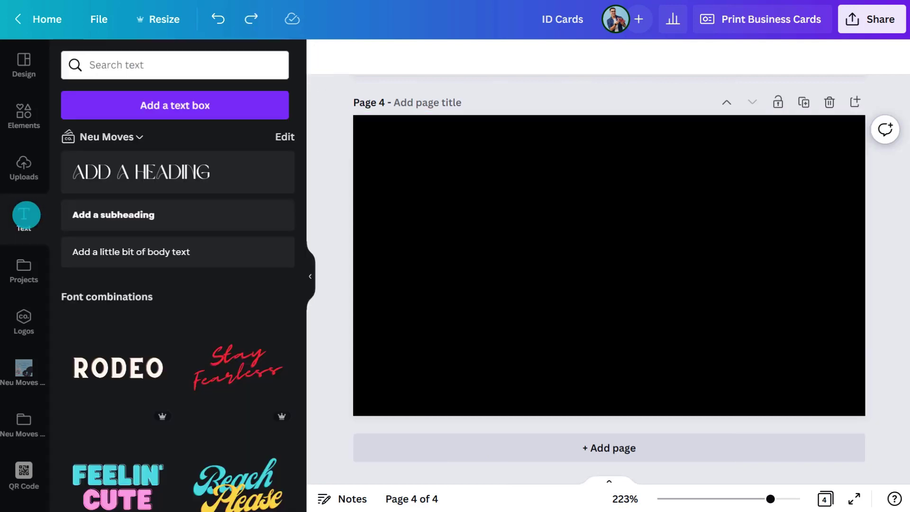
left_click(139, 255)
type("I")
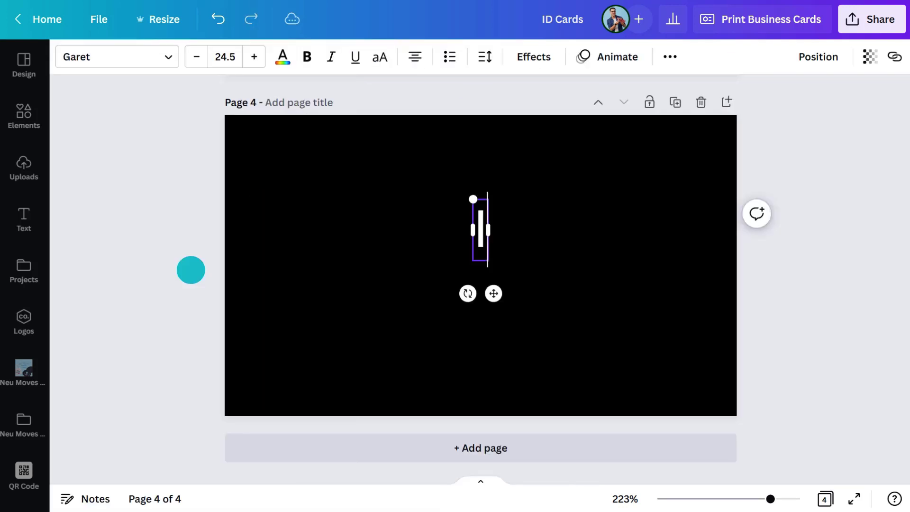
type("f lost please return to Neu Moves")
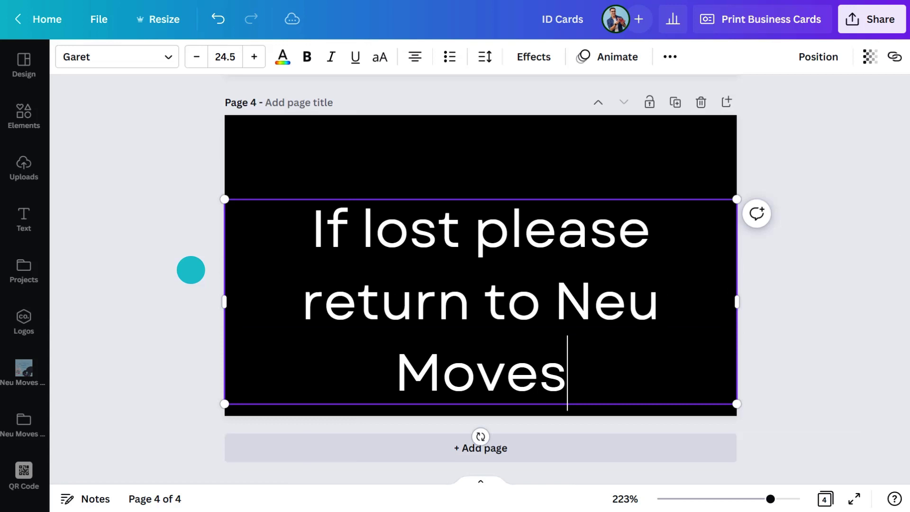
left_click(197, 56)
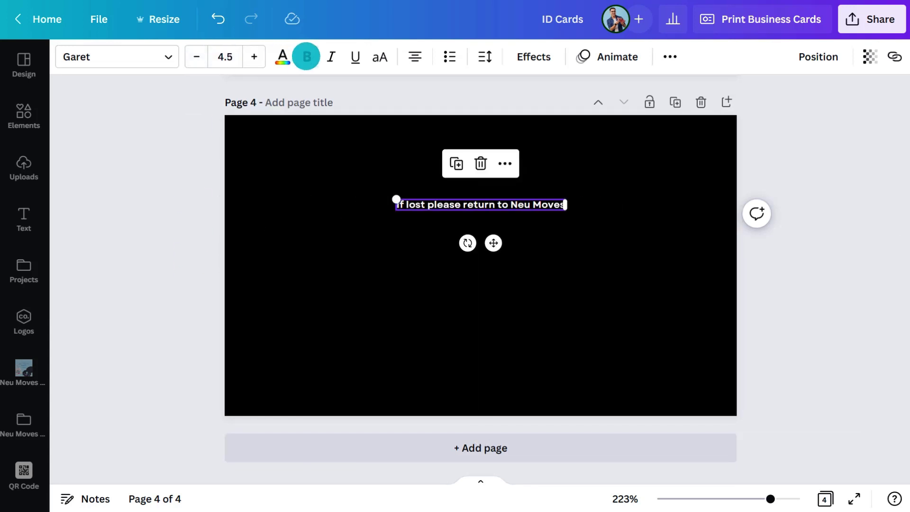
left_click_drag(479, 200, 329, 150)
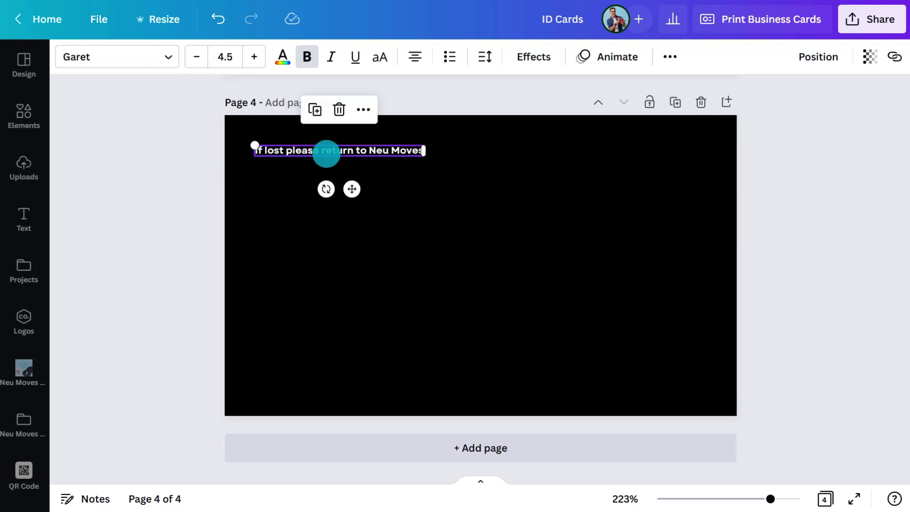
- Duplicate the return notice and reword the copy as the opening hours text
left_click(315, 108)
double_click(329, 176)
type("Opening Ho")
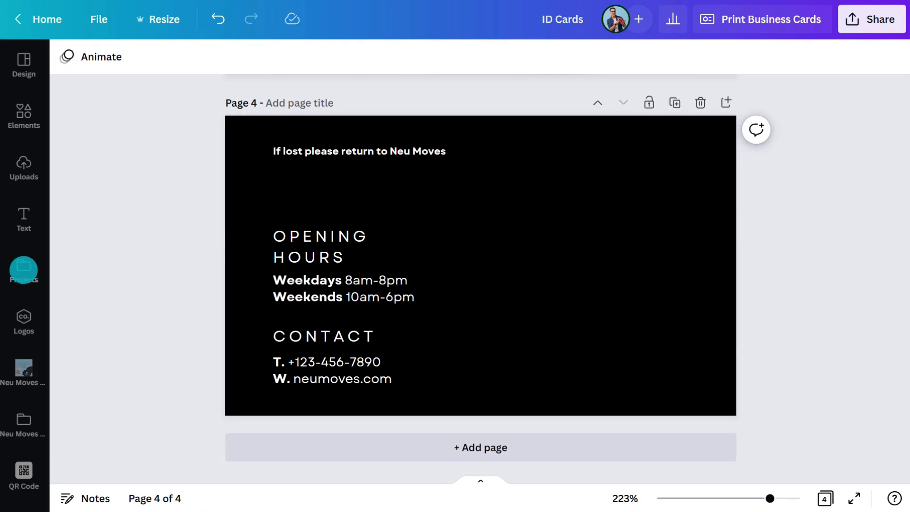
- Place the yoga-mat photo on the right side, stretched from the top edge to the bottom edge
left_click(24, 270)
left_click_drag(93, 168, 746, 256)
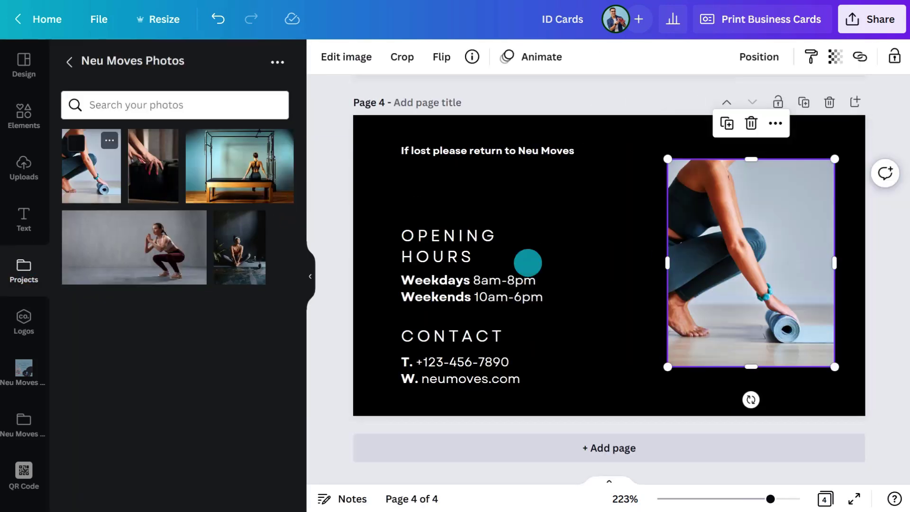
left_click(311, 271)
left_click_drag(539, 158, 503, 115)
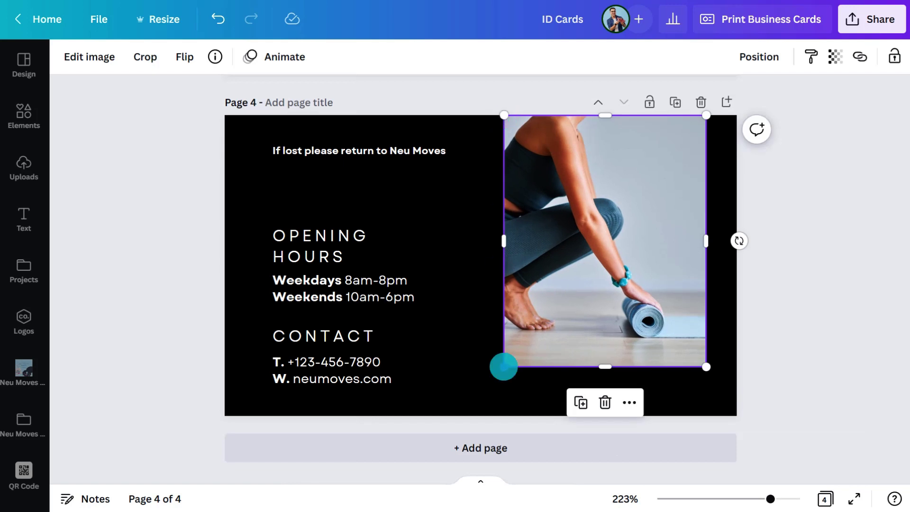
left_click_drag(504, 366, 464, 416)
left_click_drag(585, 256, 605, 256)
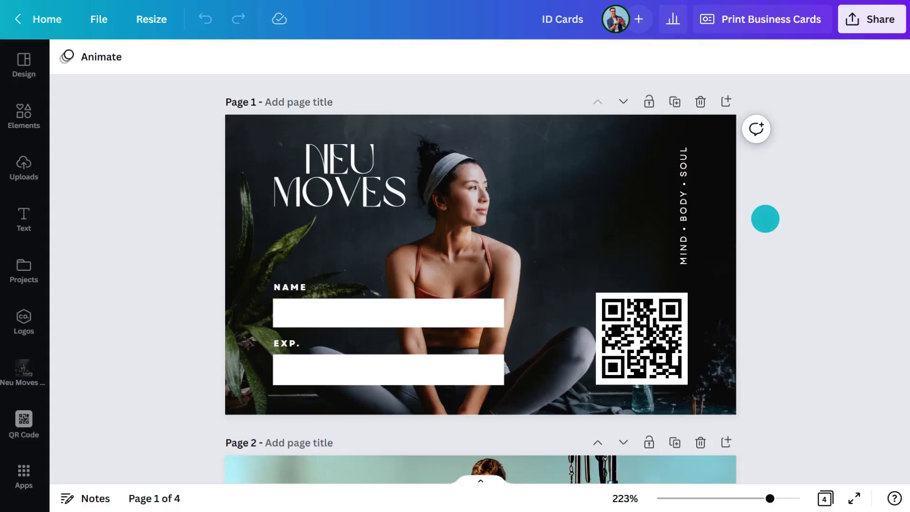
- Check the download file type options without downloading, then start a business-card print order
left_click(873, 20)
left_click(700, 360)
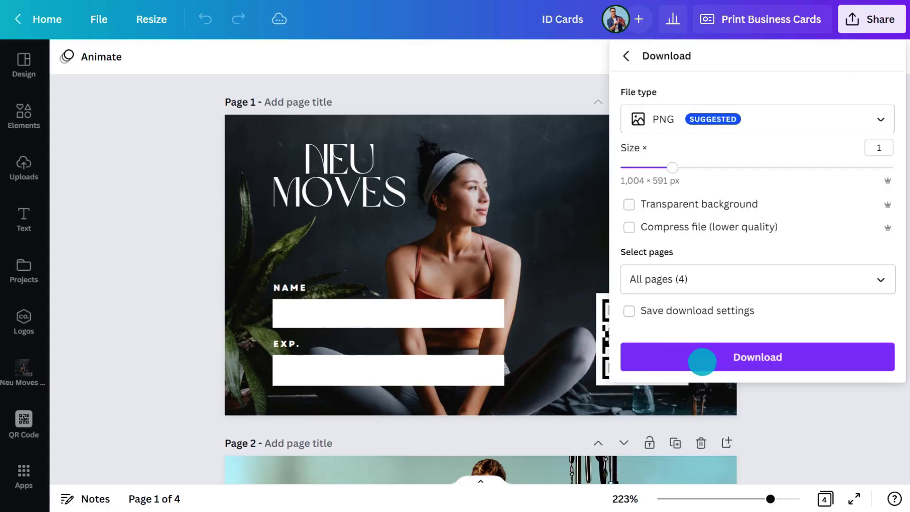
left_click(728, 121)
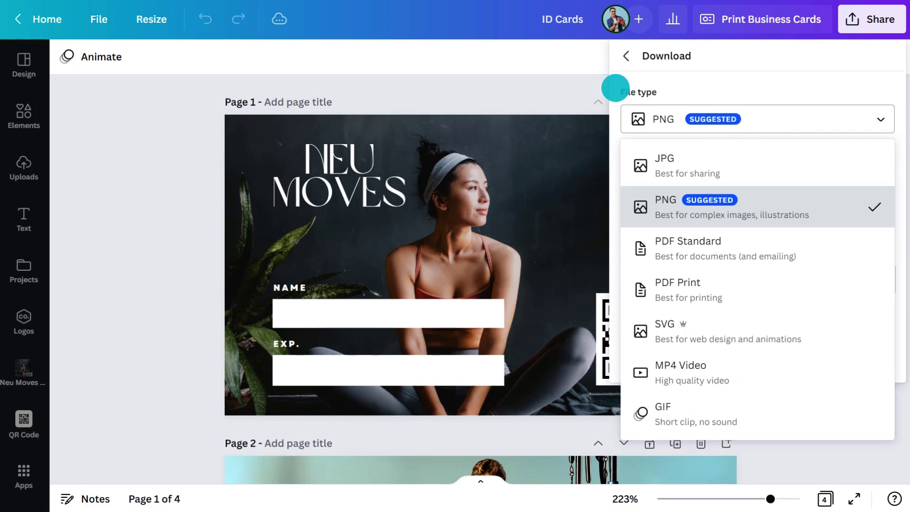
left_click(583, 78)
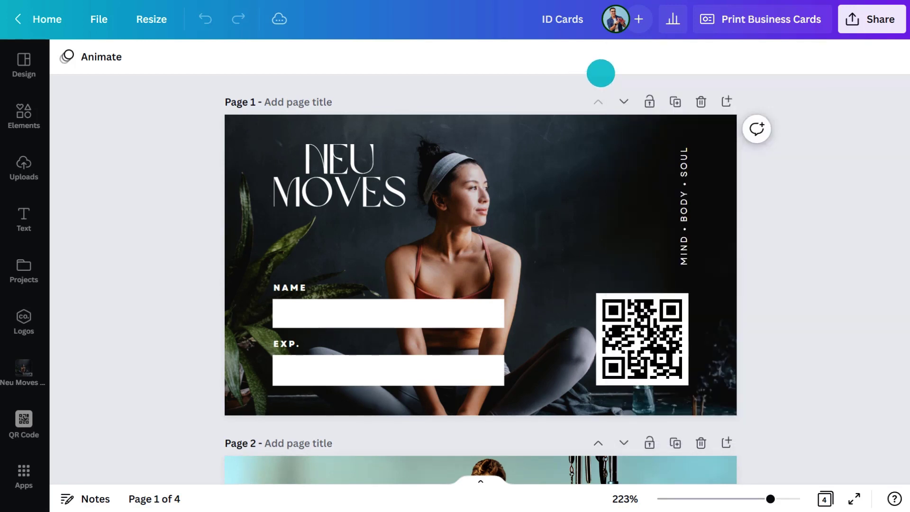
left_click(764, 25)
- Preview the printed card, then choose Premium paper and an Uncoated finish for 50 cards at $18
left_click(883, 282)
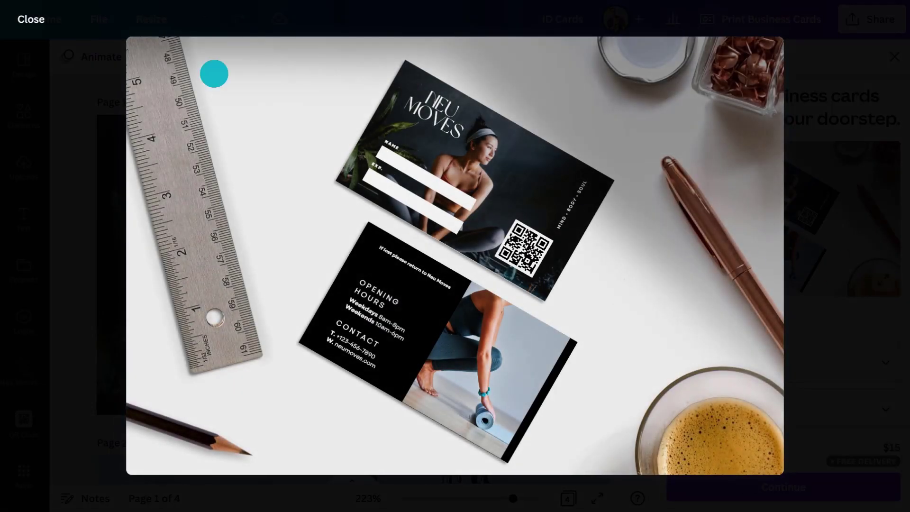
left_click(21, 15)
scroll(701, 295, "down", 5)
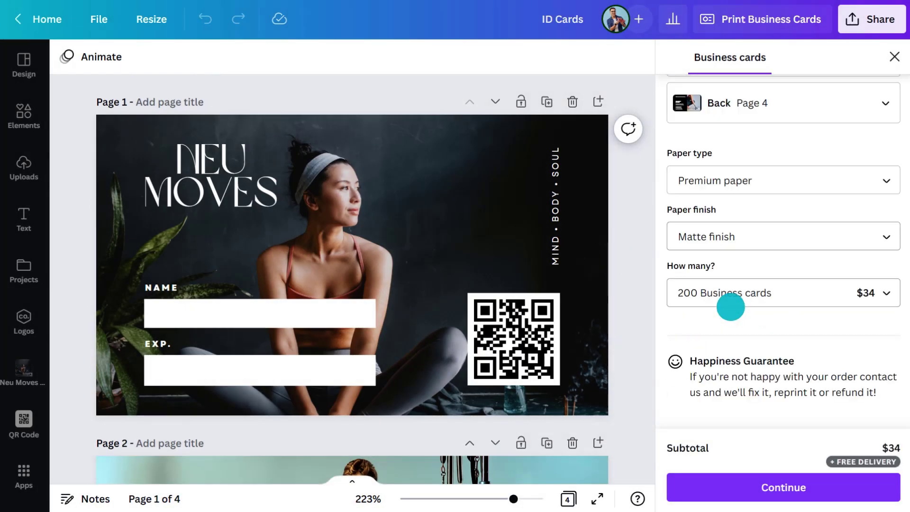
left_click(749, 180)
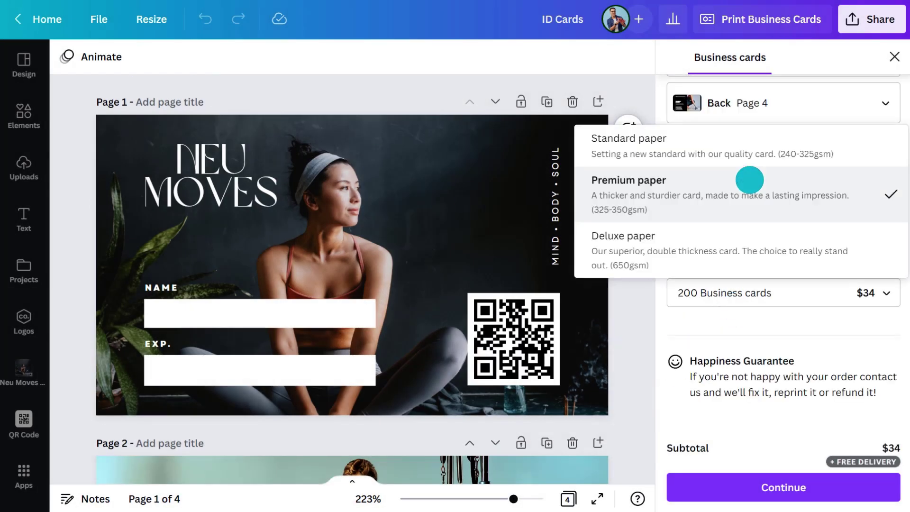
left_click(750, 180)
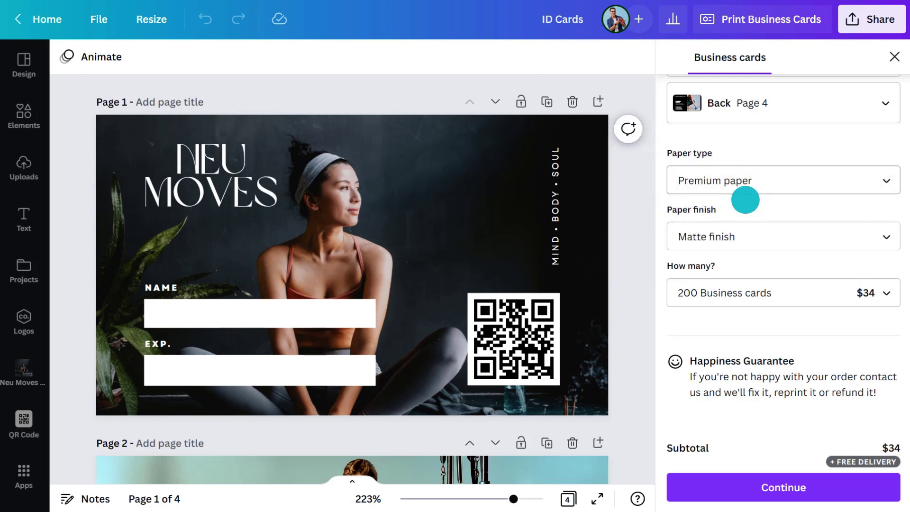
left_click(738, 236)
left_click(705, 320)
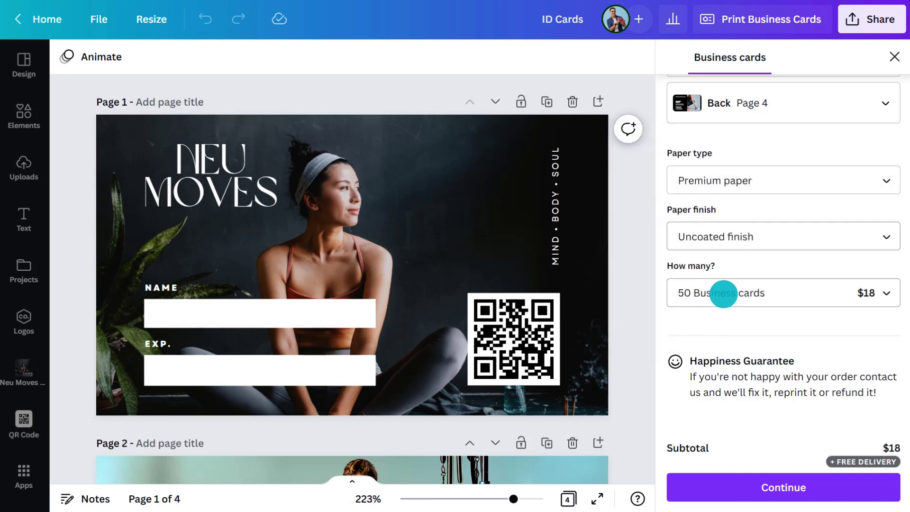